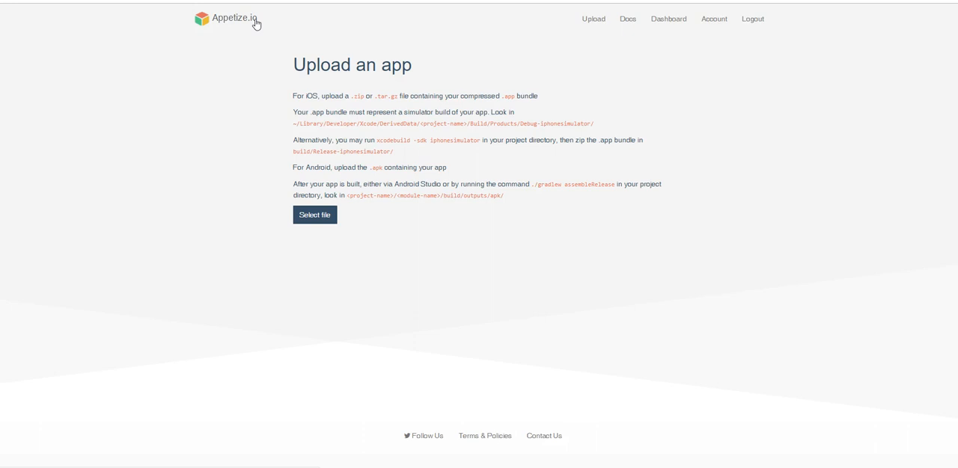
Upload the Android app file and launch the uploaded build in the browser-based device emulator
left_click(324, 217)
double_click(323, 135)
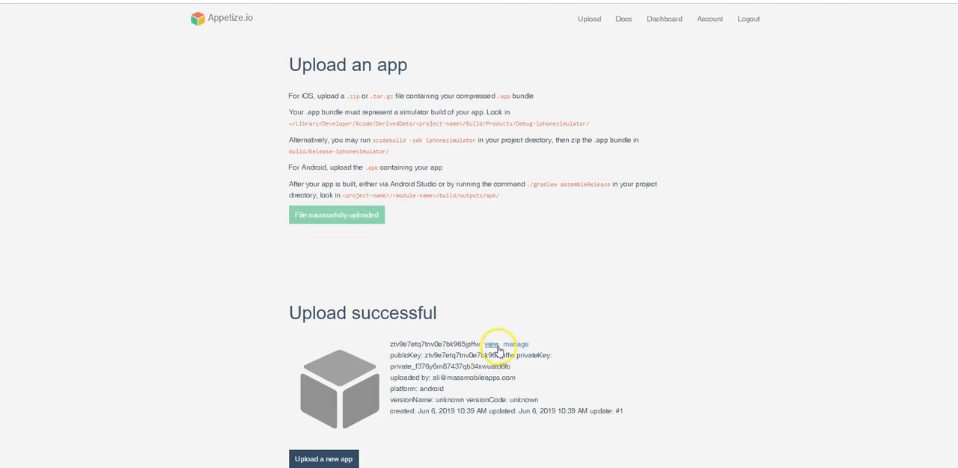
left_click(496, 345)
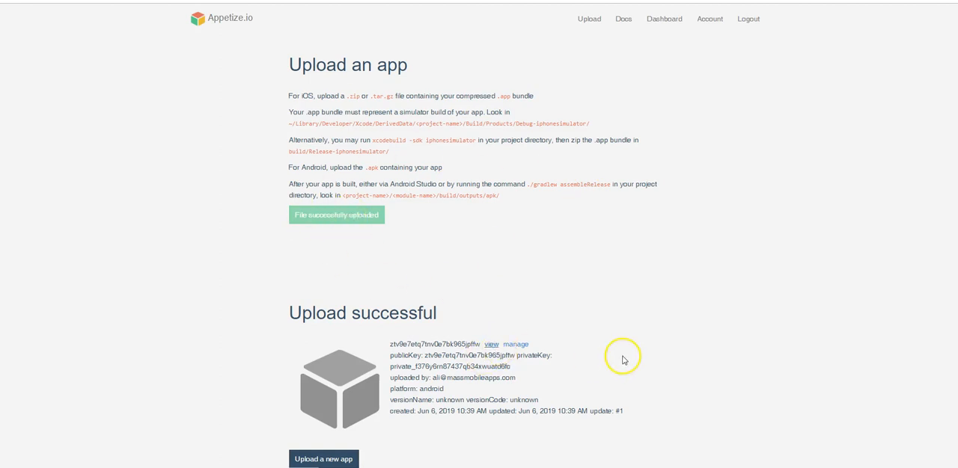
left_click(491, 346)
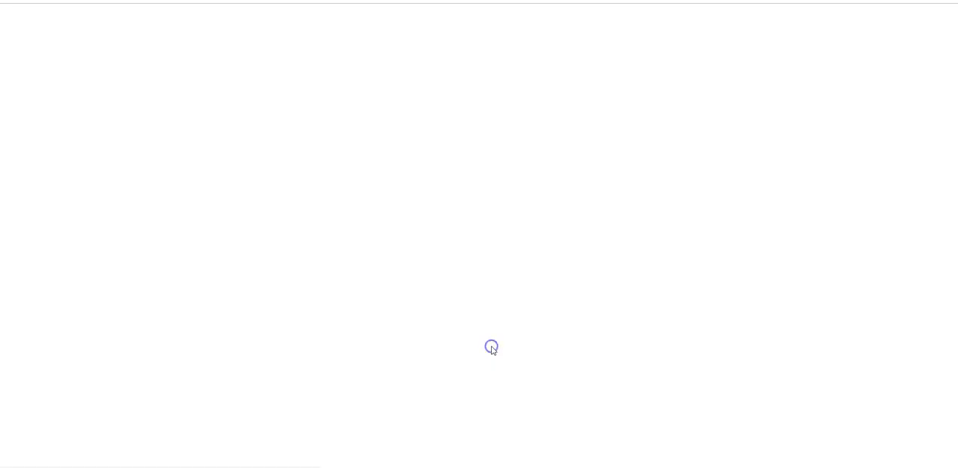
left_click(486, 128)
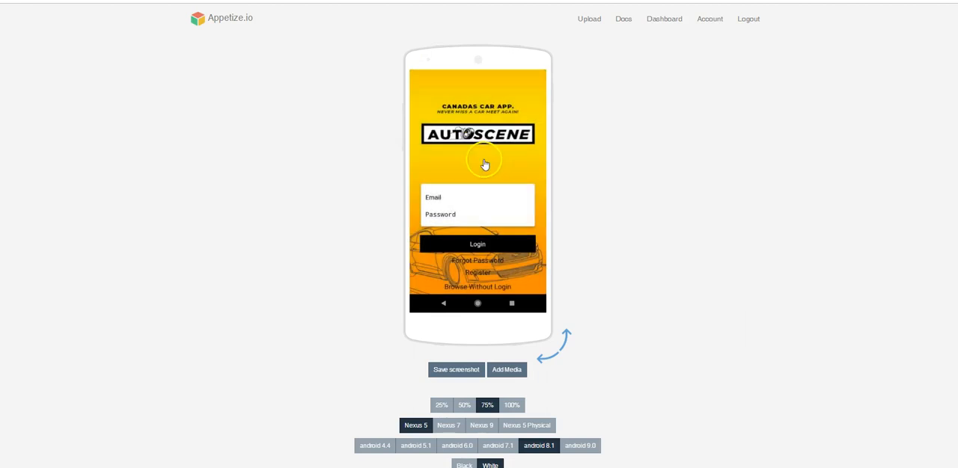
Save a screenshot of the app's login screen with the on-screen keyboard hidden
left_click(526, 185)
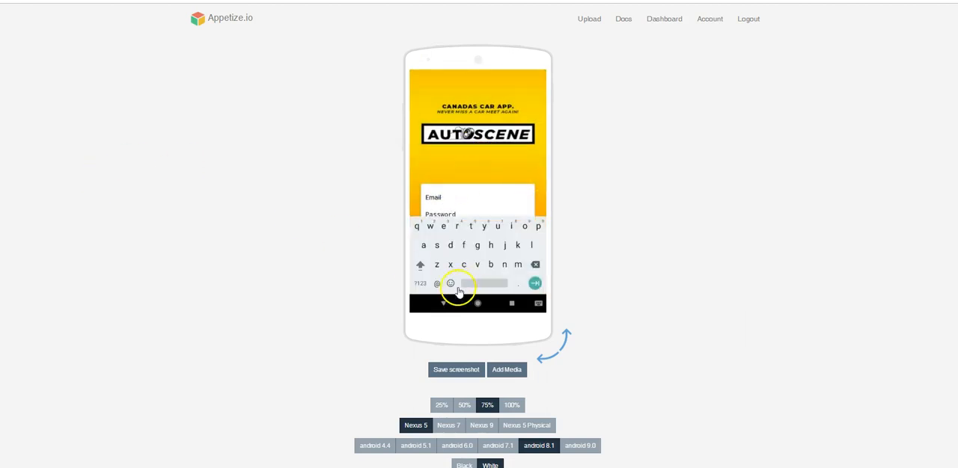
left_click(442, 303)
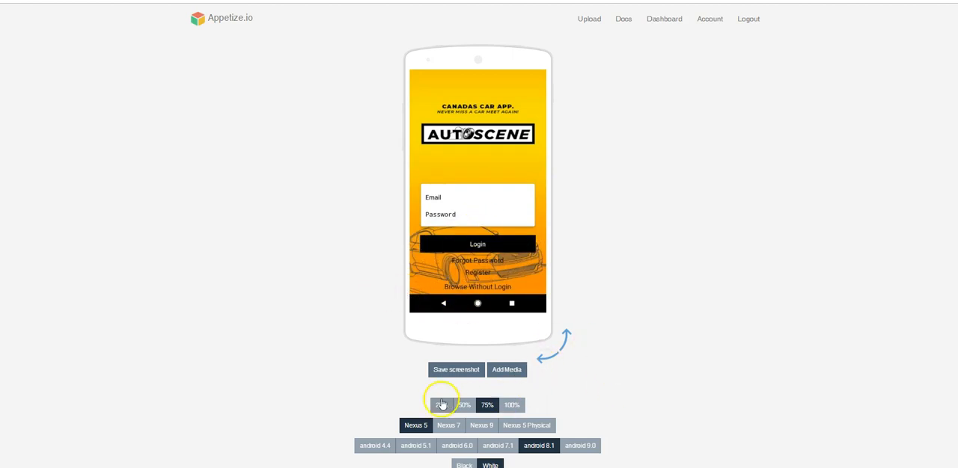
left_click(442, 374)
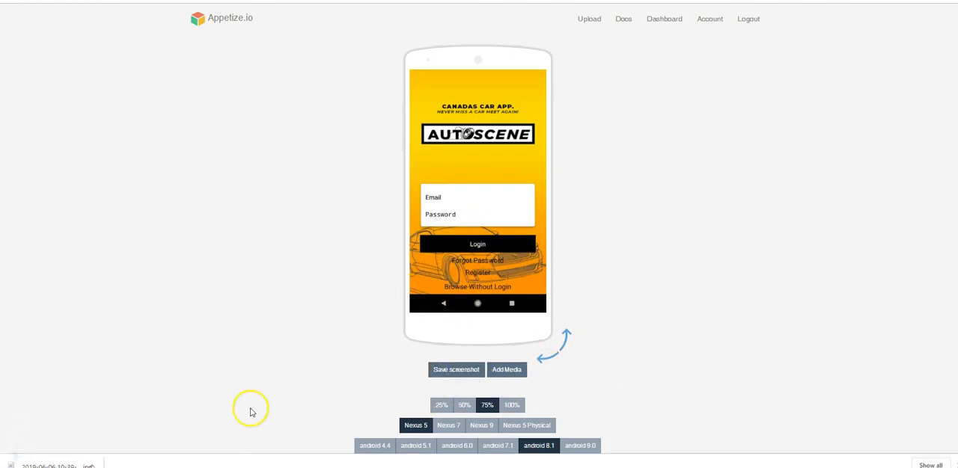
Try to log in to the app with the account's e-mail and password
left_click(465, 200)
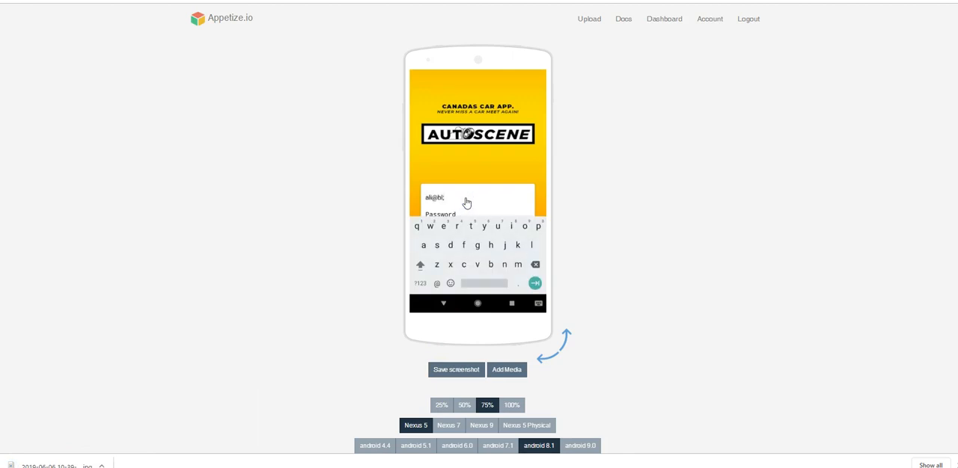
key("Tab")
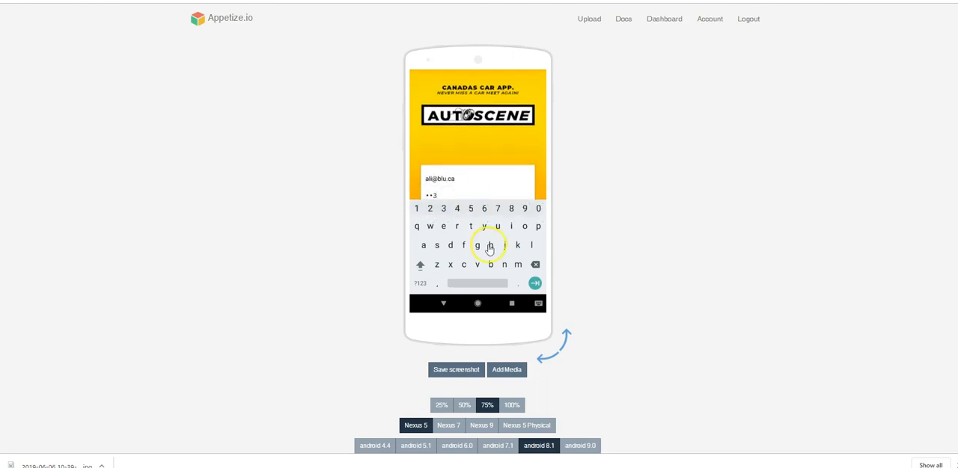
left_click(446, 303)
left_click(473, 245)
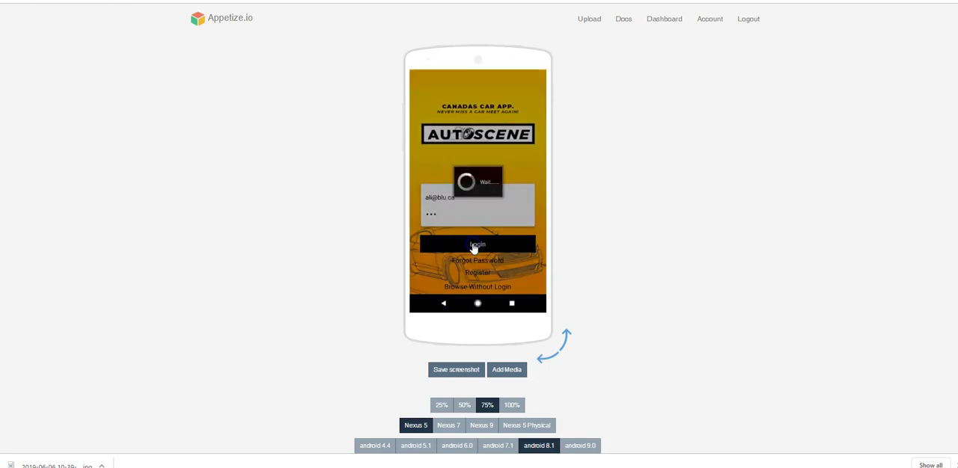
left_click(506, 199)
Open the app's registration form and fill in the first and last name
left_click(482, 275)
left_click(458, 130)
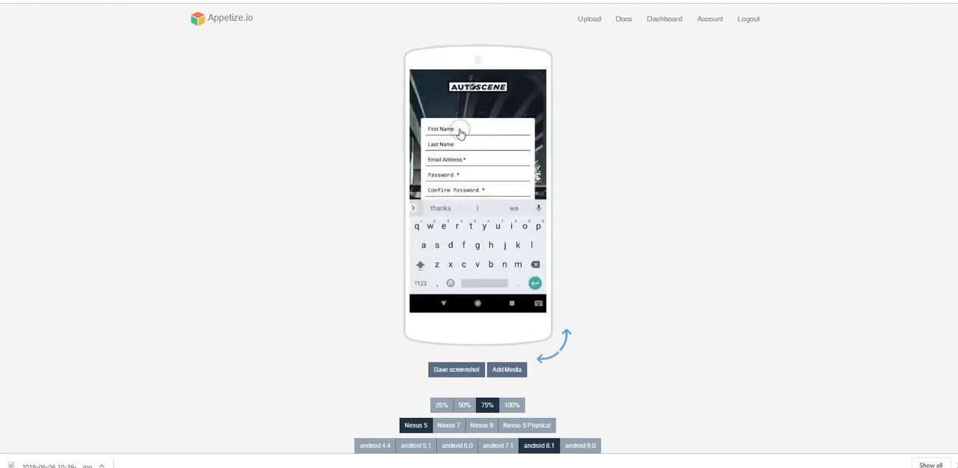
key("Tab")
type("Ispahany")
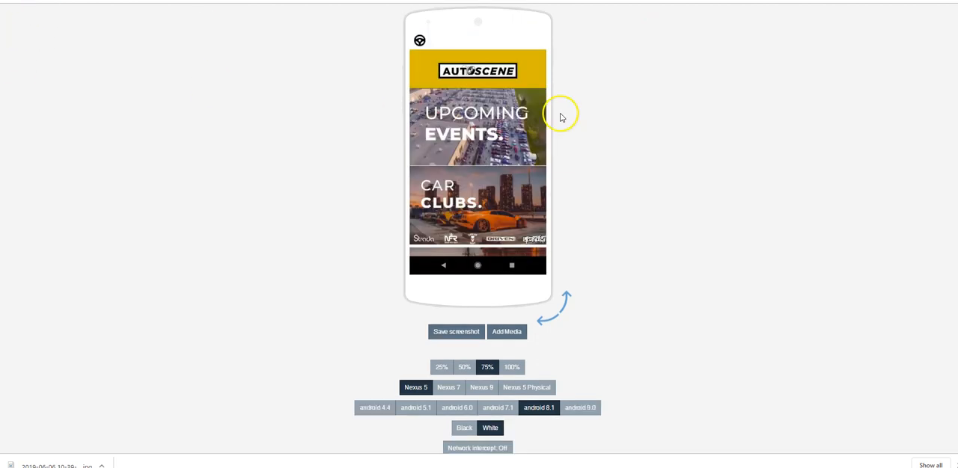
Browse the sections of the app's home screen and save a screenshot showing Upcoming Events and Car Clubs
left_click_drag(513, 196, 513, 156)
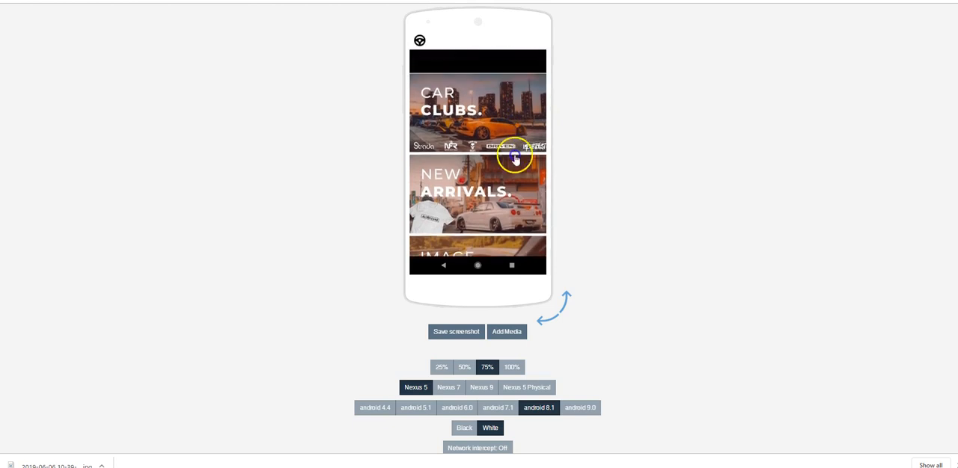
left_click(492, 124)
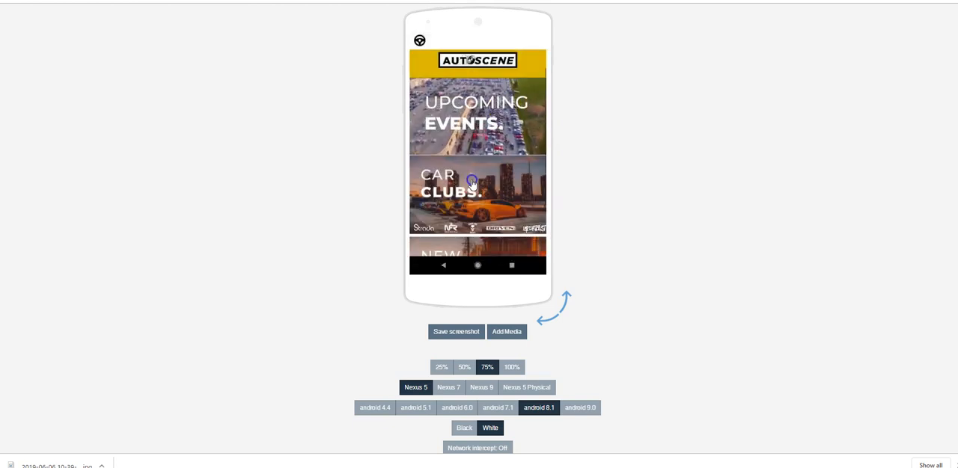
left_click(419, 41)
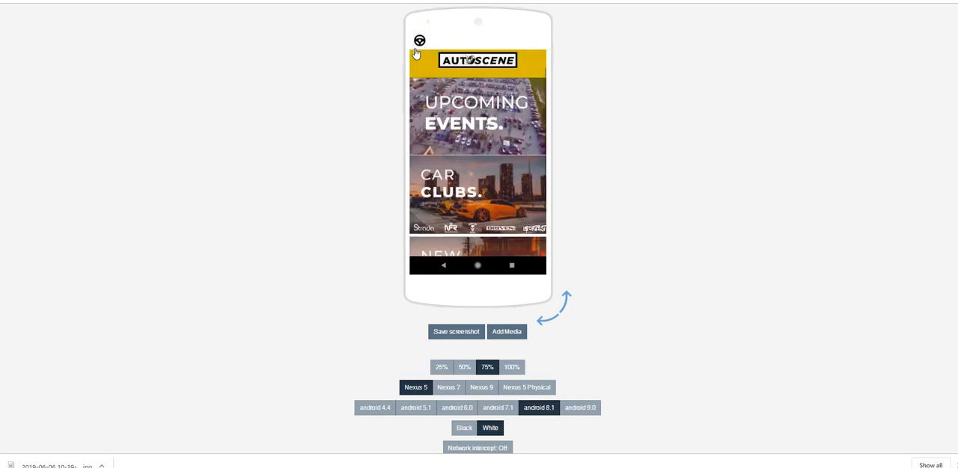
scroll(457, 94, "down", 2)
scroll(466, 112, "up", 3)
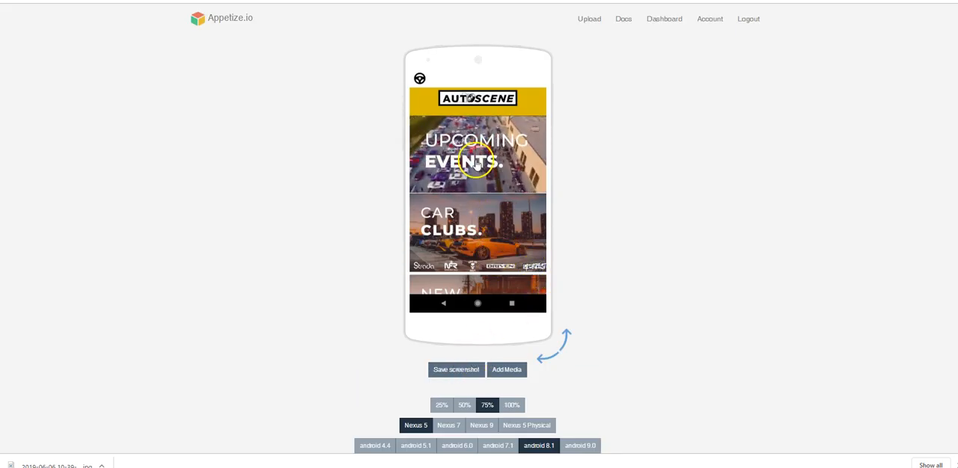
left_click(452, 374)
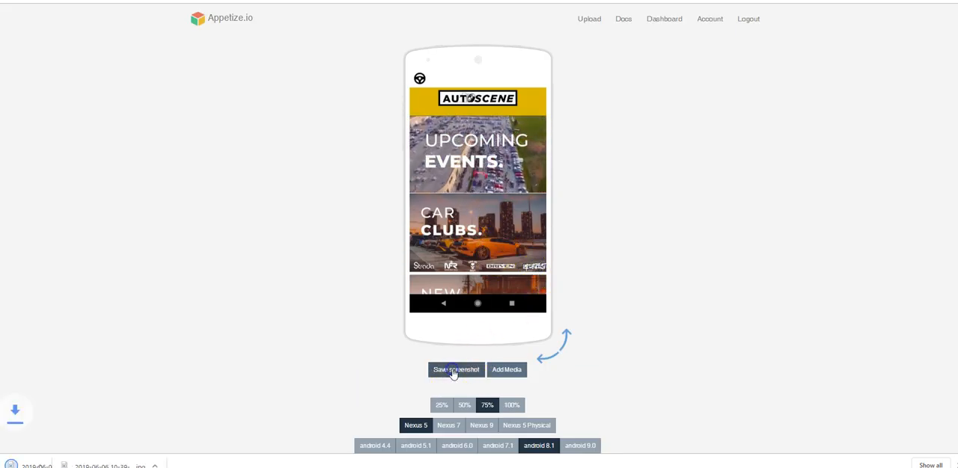
Open Upcoming Events, check the Ground Zero event's details, and save a screenshot of the June 2019 calendar
left_click(481, 160)
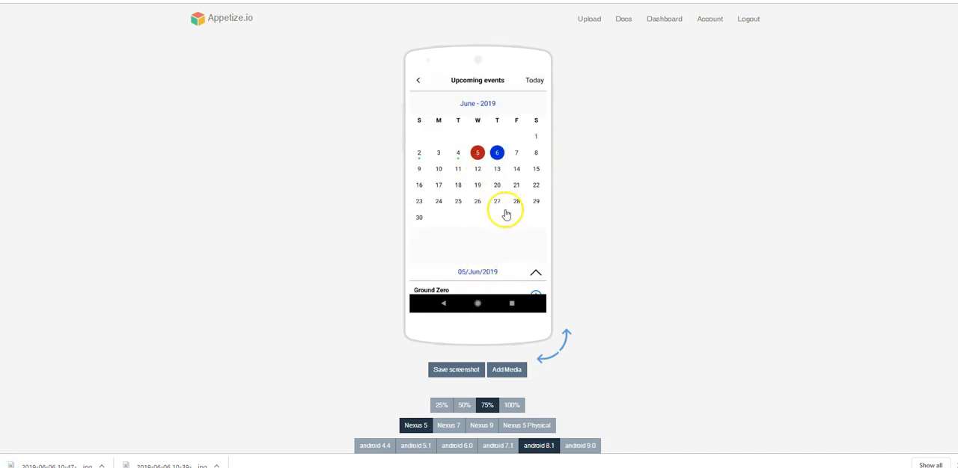
left_click(535, 292)
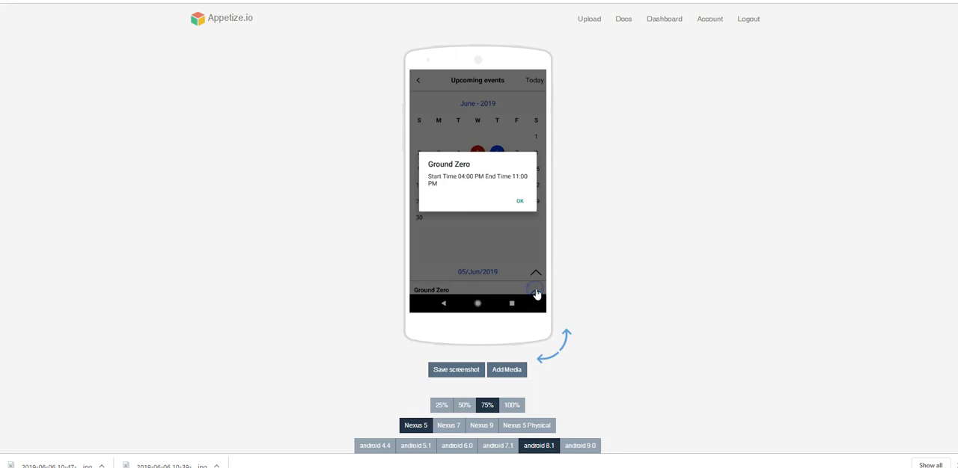
left_click(525, 202)
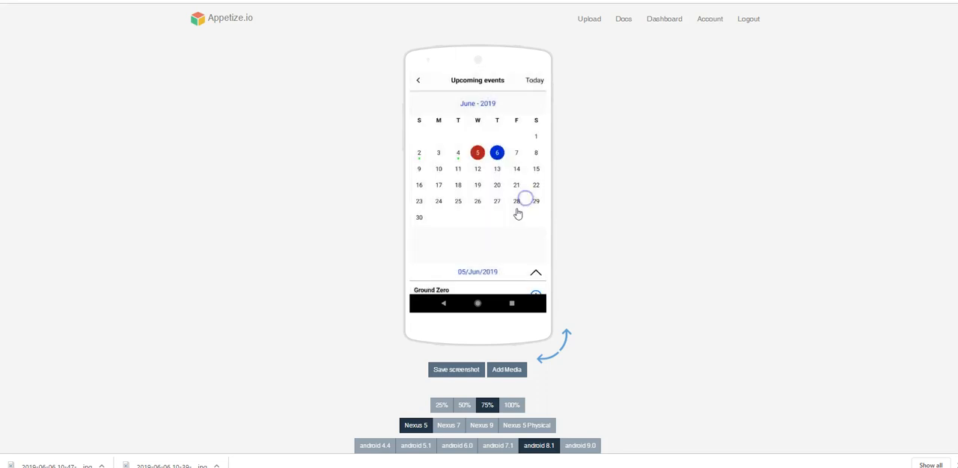
left_click(455, 369)
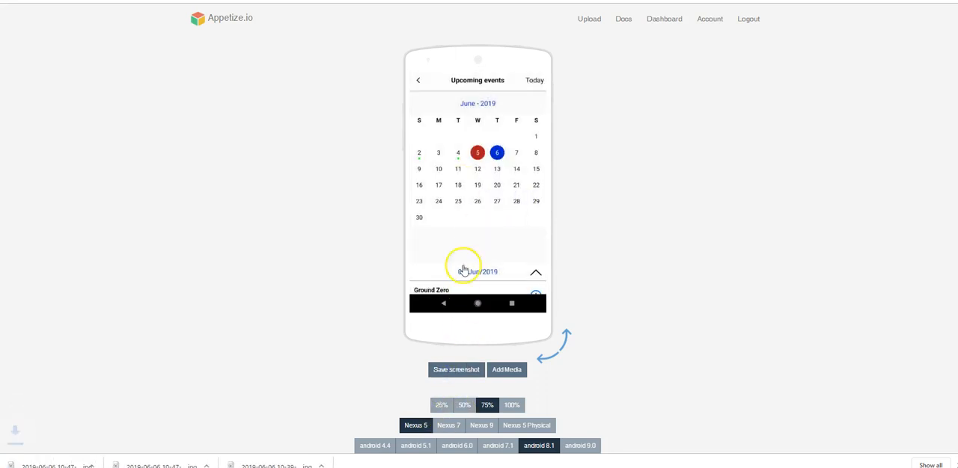
Return to the home screen, open Car Clubs and save a screenshot of the club list
left_click(417, 81)
left_click(487, 231)
left_click(452, 369)
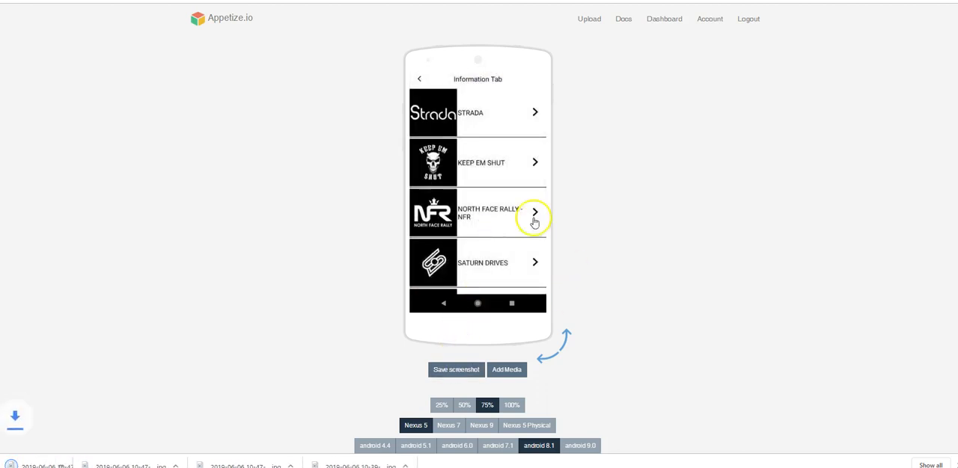
Return to the home screen, open New Arrivals and save a screenshot of the shop page
left_click(419, 80)
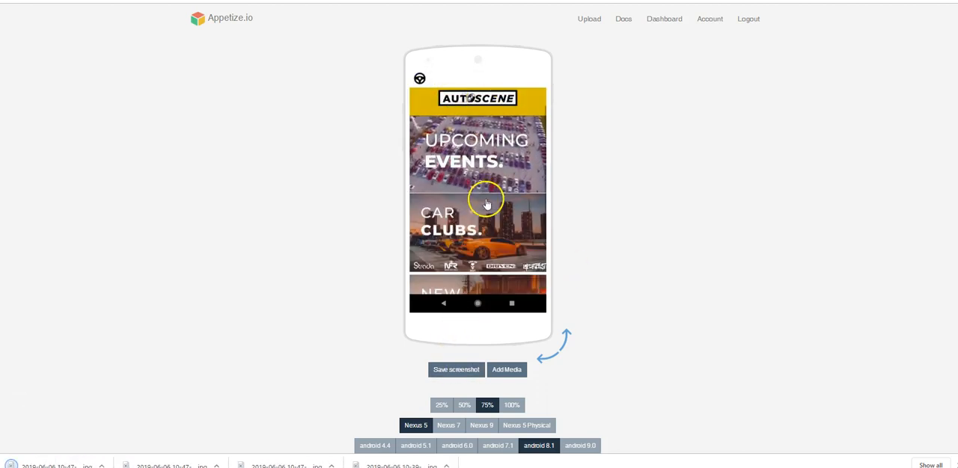
scroll(490, 205, "down", 3)
scroll(506, 187, "up", 3)
left_click_drag(509, 217, 500, 183)
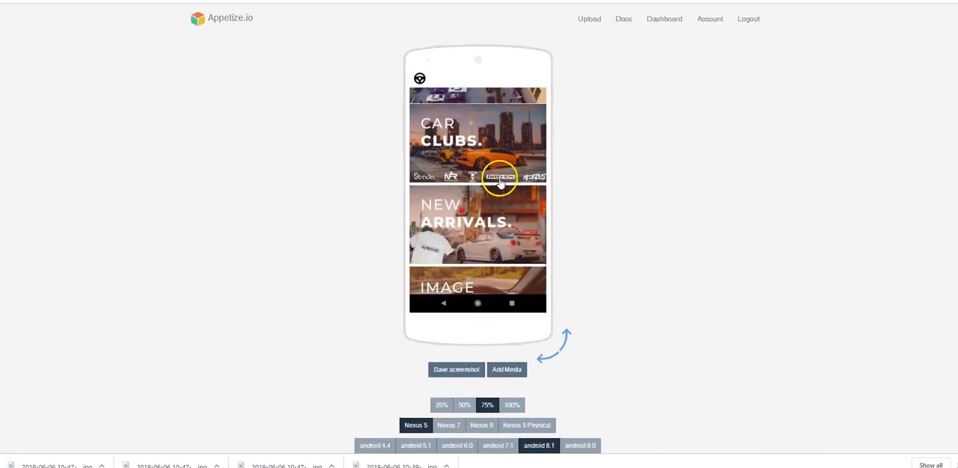
left_click(489, 211)
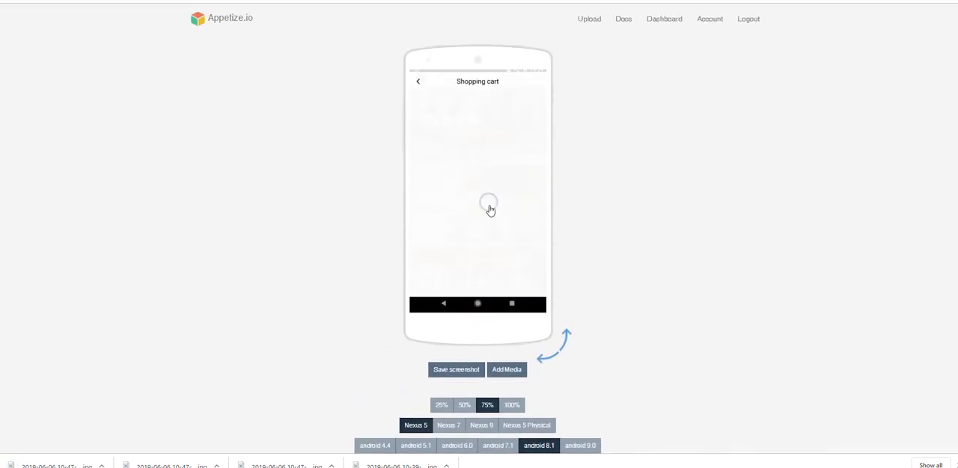
scroll(486, 257, "down", 2)
scroll(487, 257, "up", 2)
left_click(456, 370)
View the black Keep Em Shut shirt in the T-shirts category and save a screenshot of its product page
left_click(464, 271)
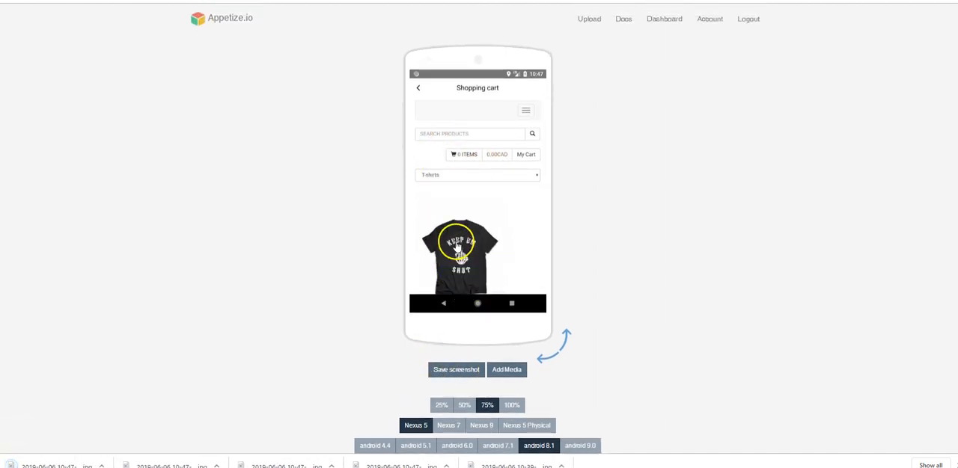
left_click_drag(493, 231, 484, 143)
left_click(485, 147)
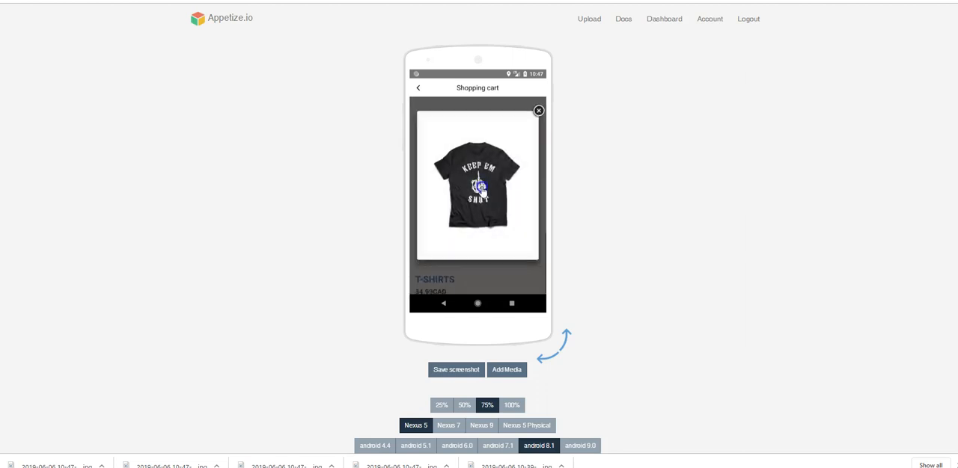
left_click(538, 114)
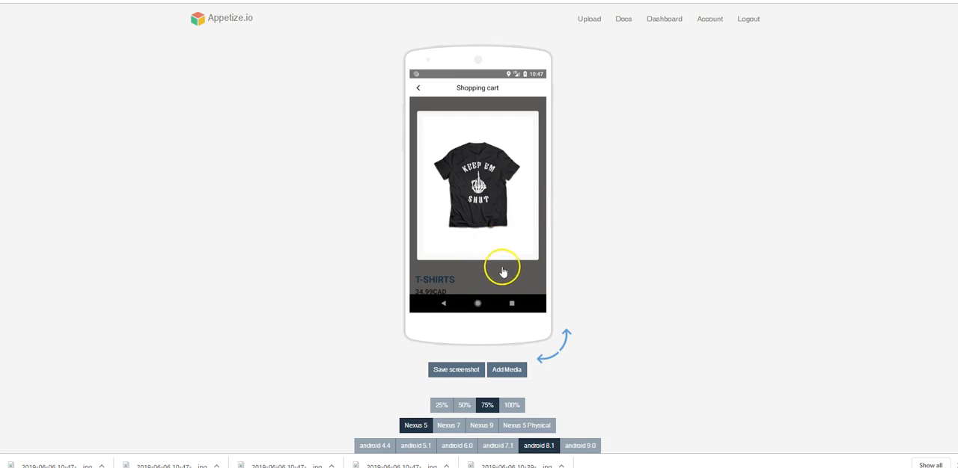
left_click(449, 369)
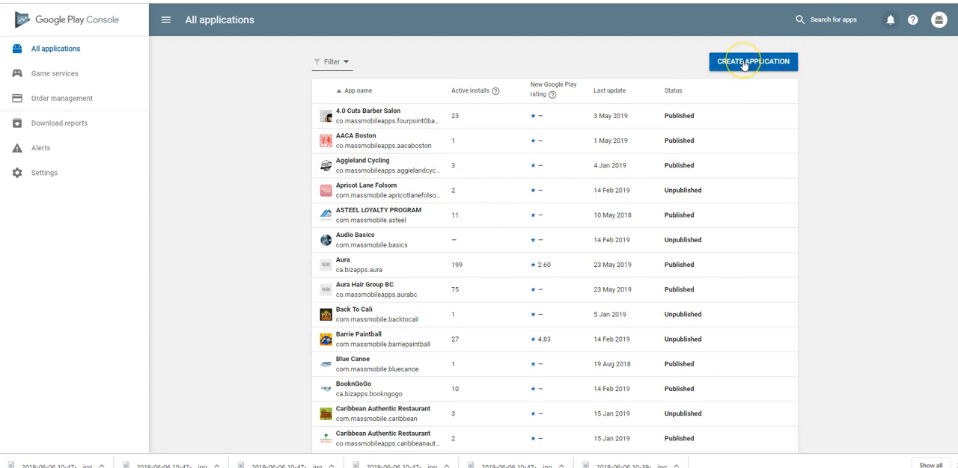
In Google Play Console, create an application titled AutoScene with English (United States) – en-US as the default language
left_click(743, 62)
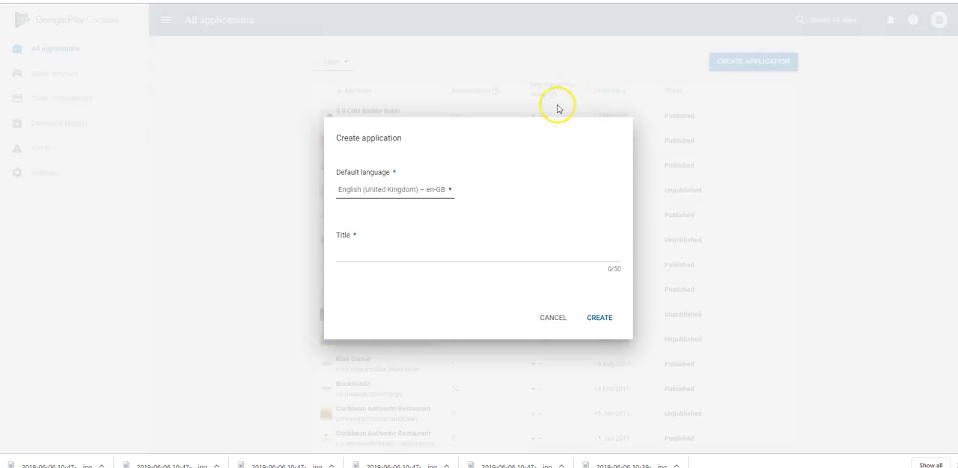
left_click(438, 189)
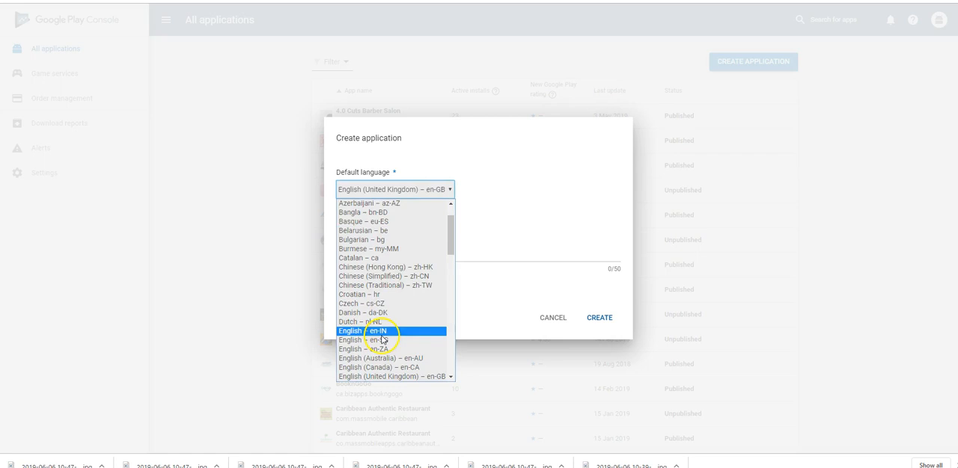
scroll(404, 344, "down", 3)
left_click(421, 307)
left_click(397, 250)
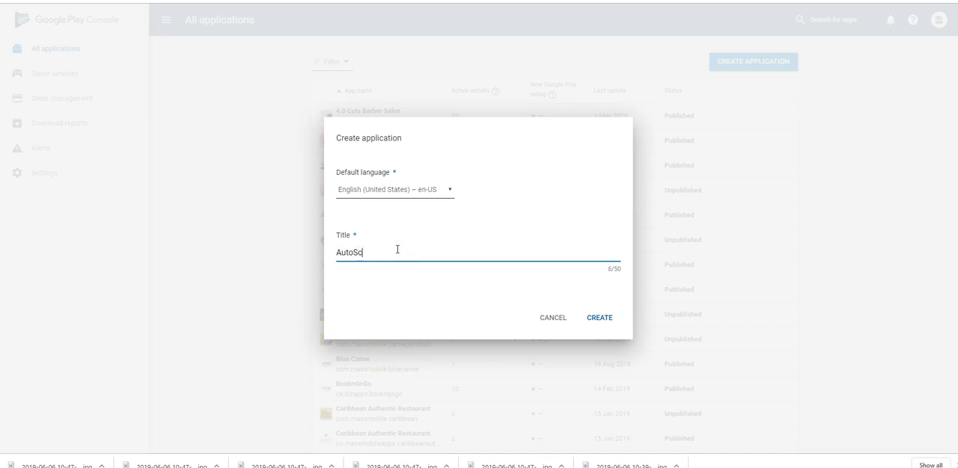
left_click(600, 320)
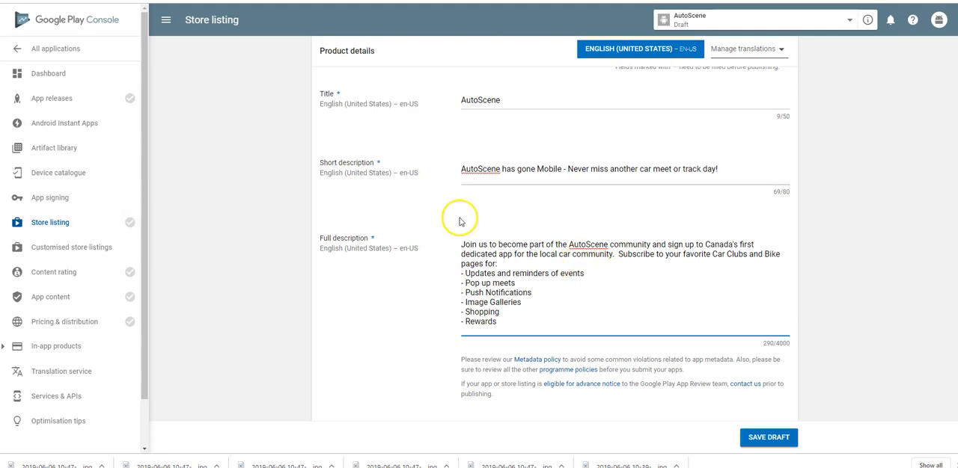
Upload the six 2019-06-06 app screenshots from Downloads as the store listing's phone screenshots
scroll(538, 244, "down", 1)
scroll(538, 243, "down", 4)
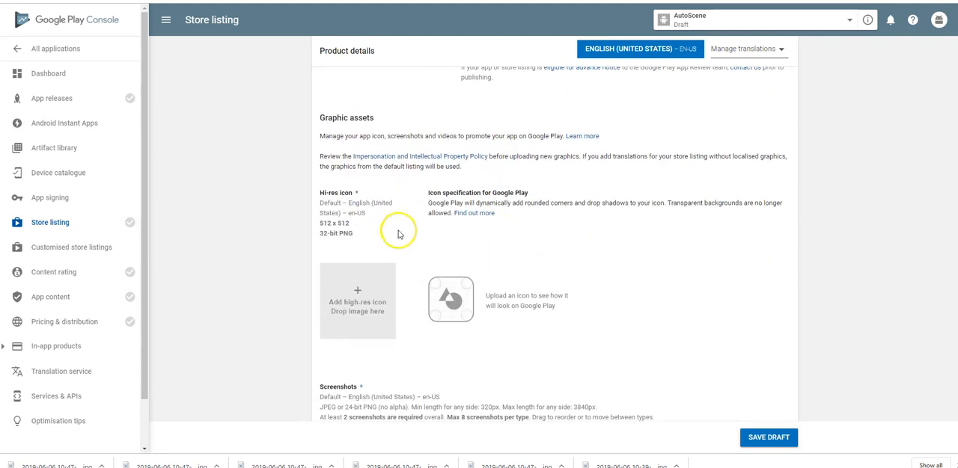
scroll(481, 290, "down", 1)
scroll(481, 290, "down", 2)
scroll(376, 212, "down", 2)
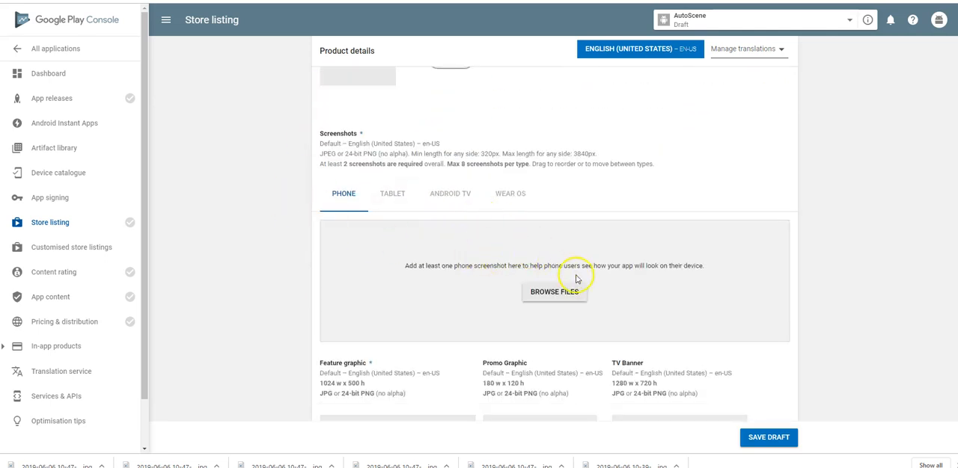
left_click(546, 298)
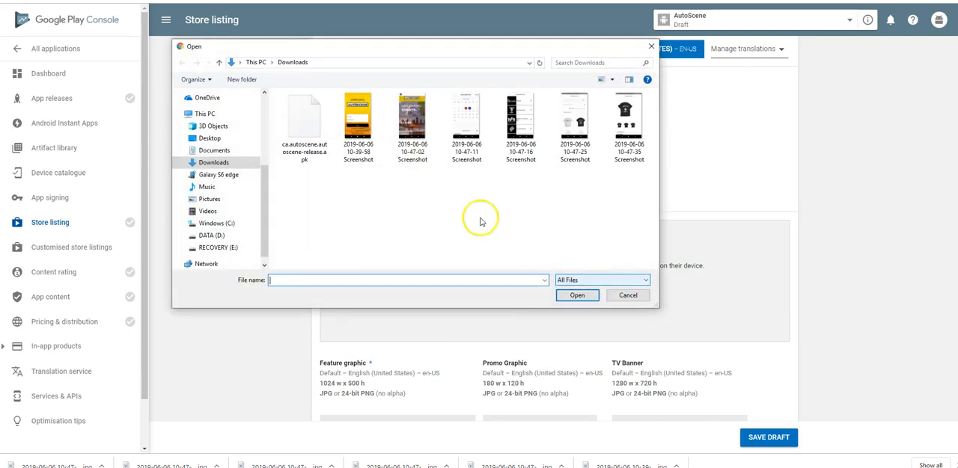
left_click_drag(352, 182, 656, 139)
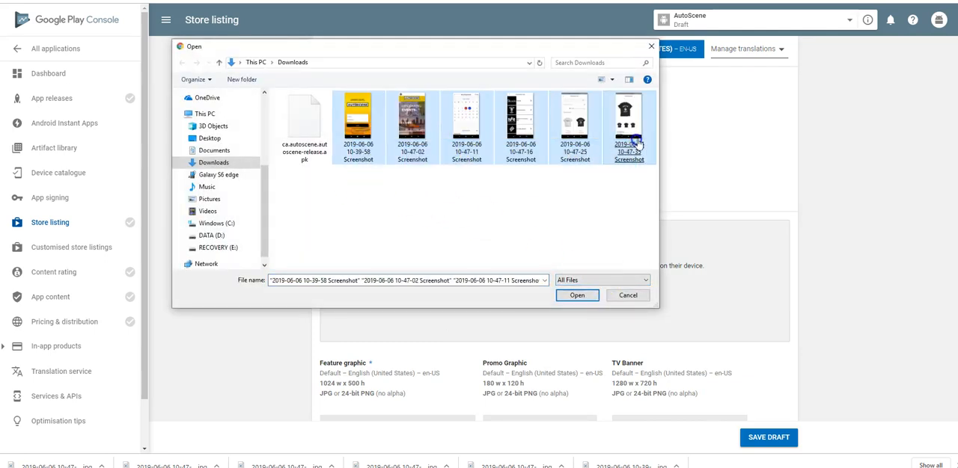
left_click(577, 295)
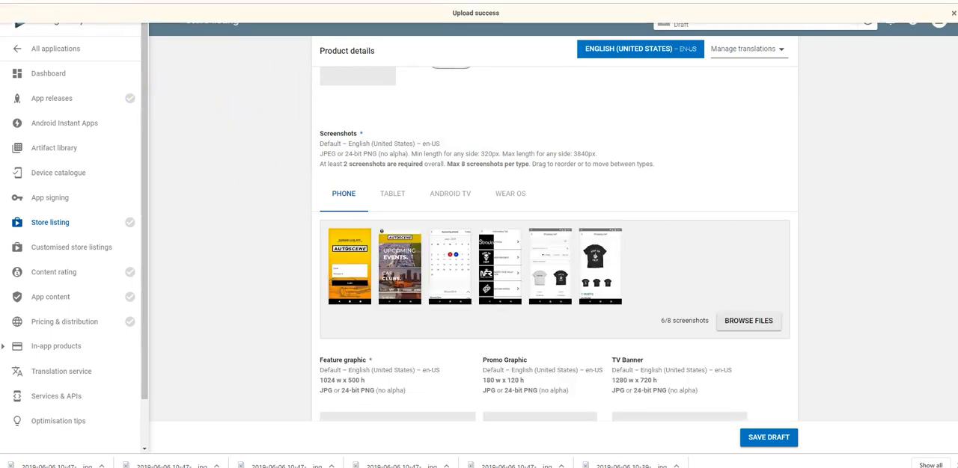
Try to upload autoscene_app_icon_1 as the hi-res icon, and clear the icon slot
scroll(359, 125, "up", 1)
left_click(447, 135)
double_click(303, 193)
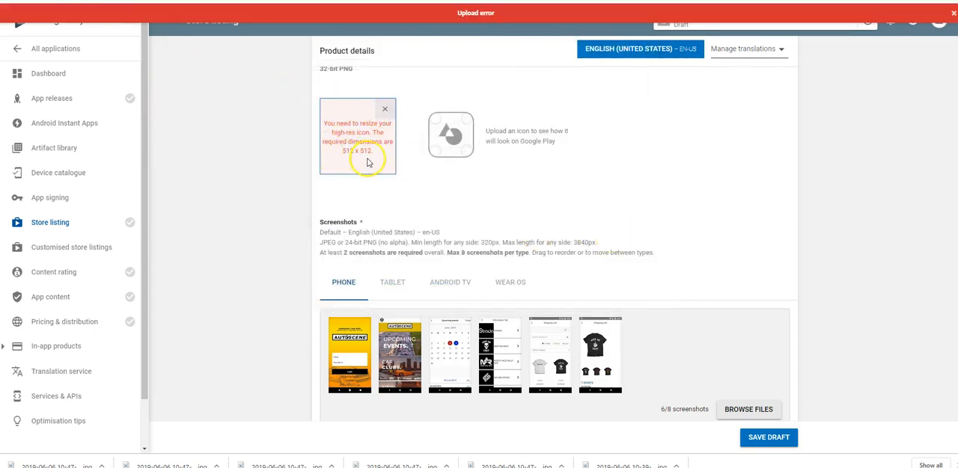
left_click(384, 110)
Open autoscene_app_icon_1 from Downloads in Paint and resize it to 512 x 512 pixels without maintaining the aspect ratio
left_click(362, 136)
left_click(295, 194)
right_click(293, 200)
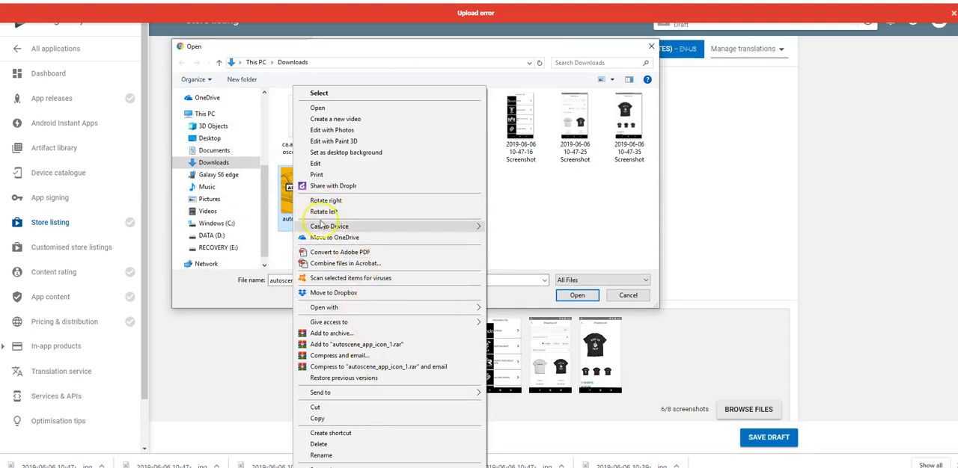
mouse_move(352, 308)
left_click(501, 319)
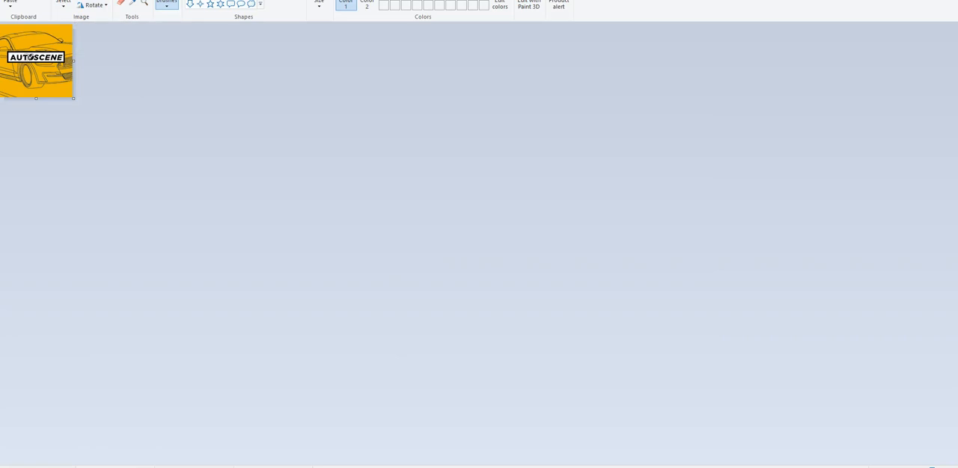
left_click(89, 0)
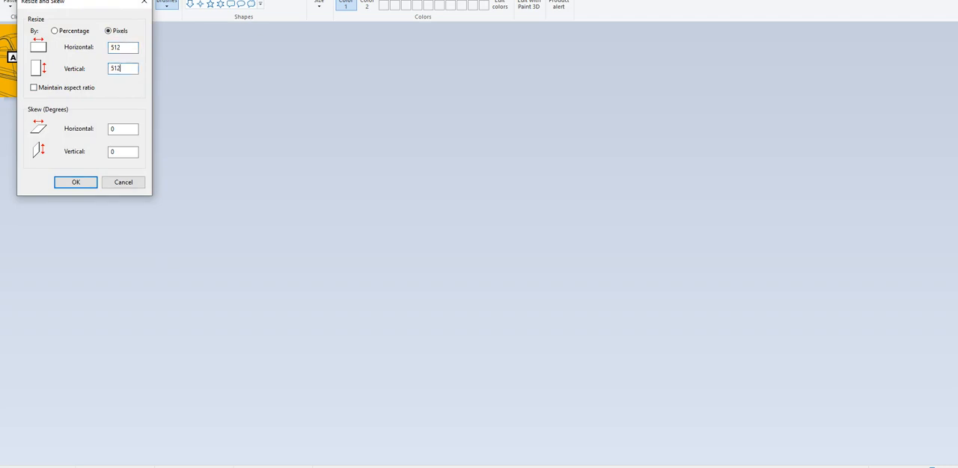
left_click(75, 182)
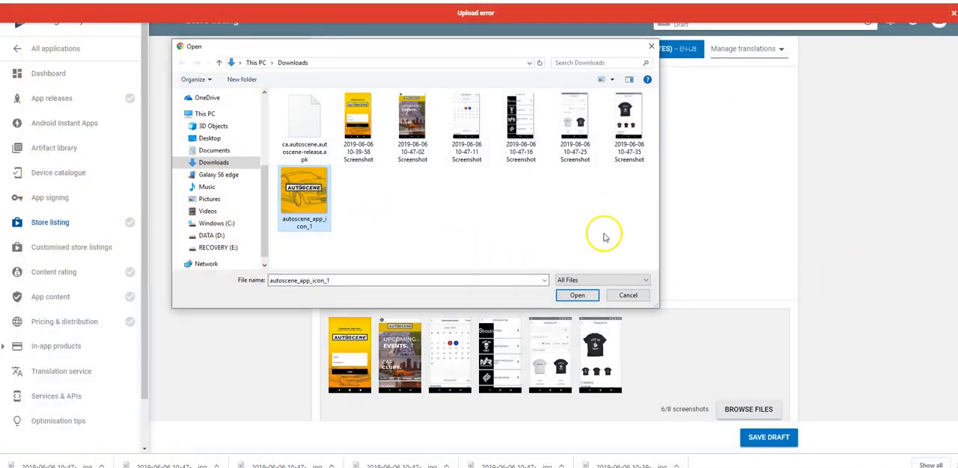
Back in Google Play Console, upload the resized autoscene_app_icon_1 as the hi-res icon
left_click(625, 294)
left_click(362, 141)
double_click(301, 198)
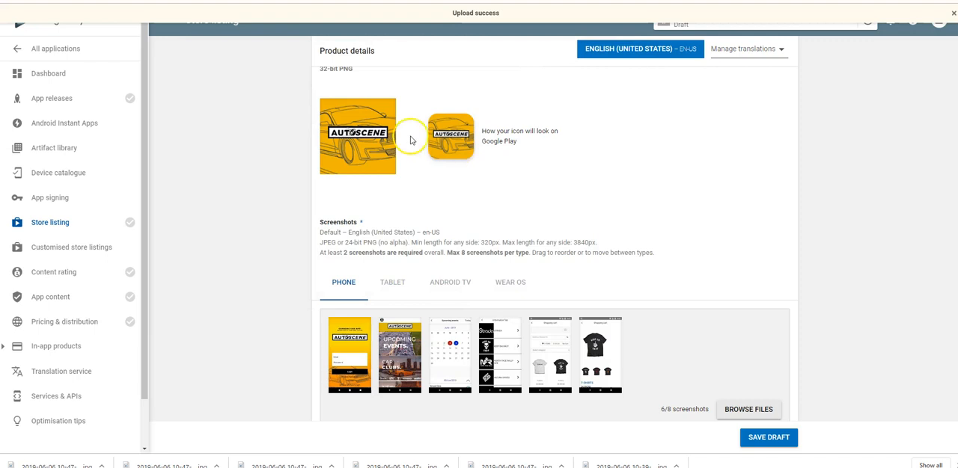
scroll(868, 75, "up", 1)
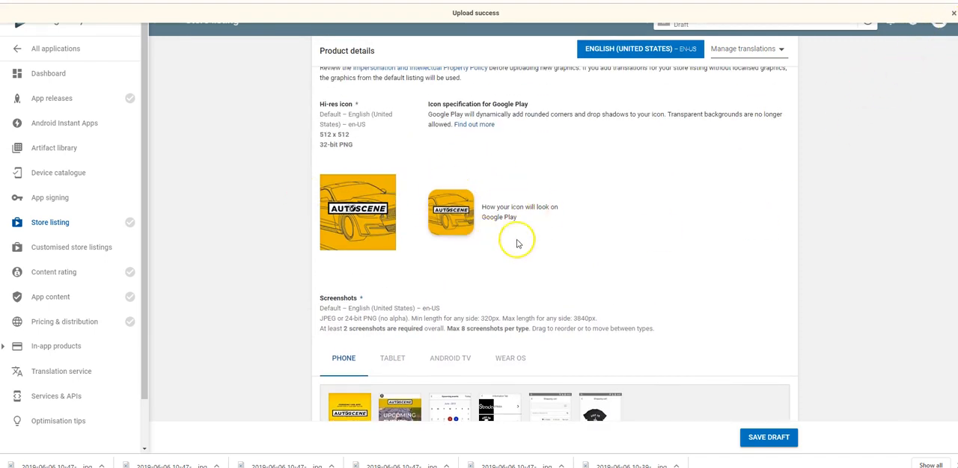
Upload the six app screenshots as 7-inch tablet screenshots and remove the second entry from the set
scroll(483, 238, "down", 2)
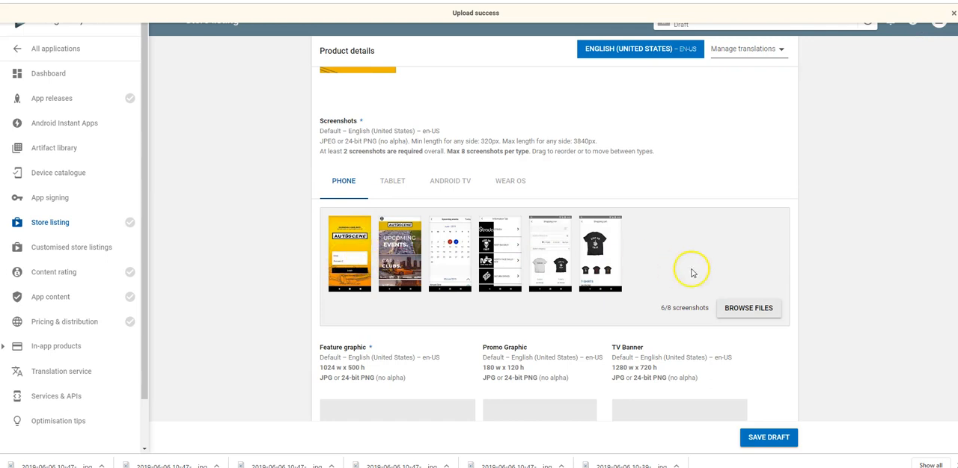
scroll(692, 273, "down", 2)
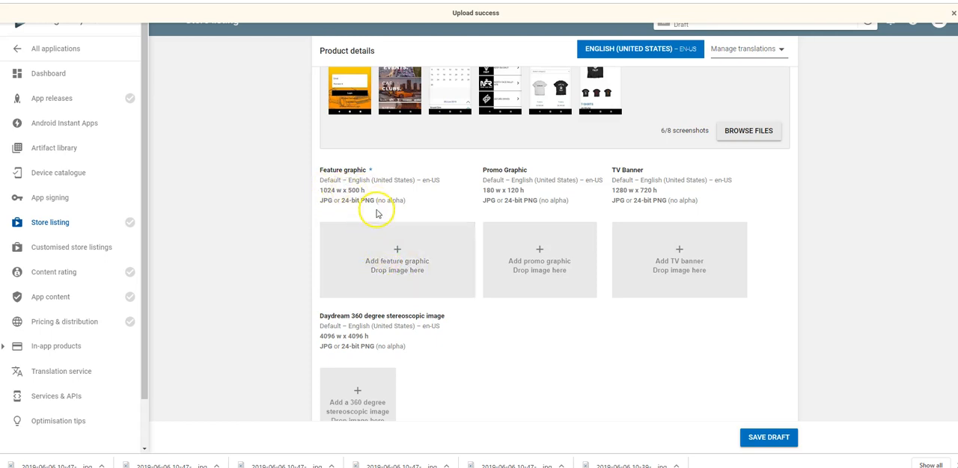
scroll(376, 267, "up", 3)
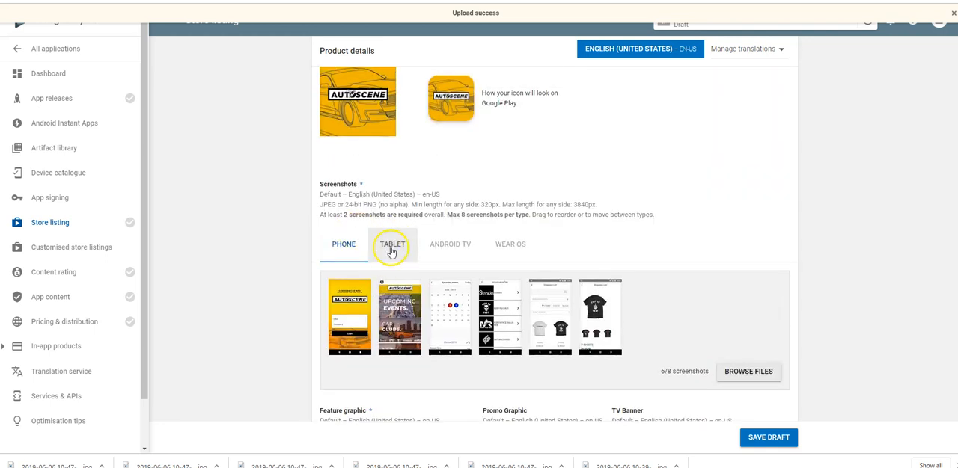
left_click(390, 250)
scroll(620, 262, "down", 2)
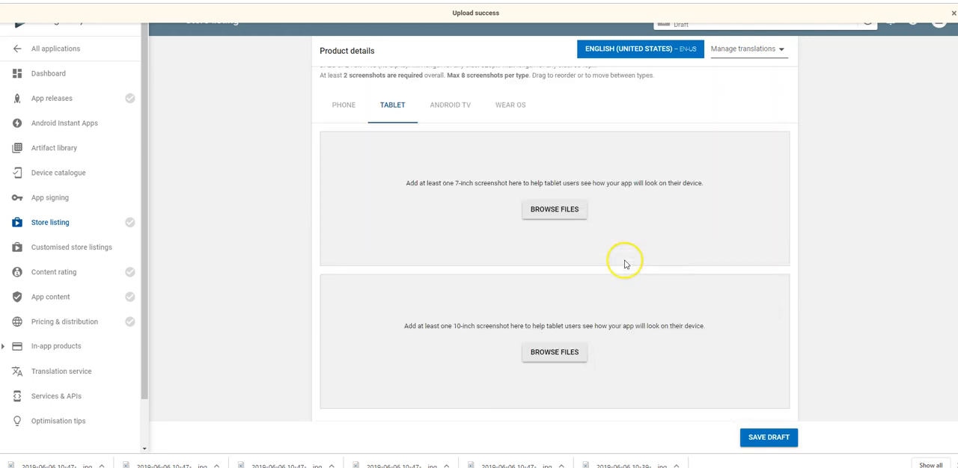
left_click(543, 211)
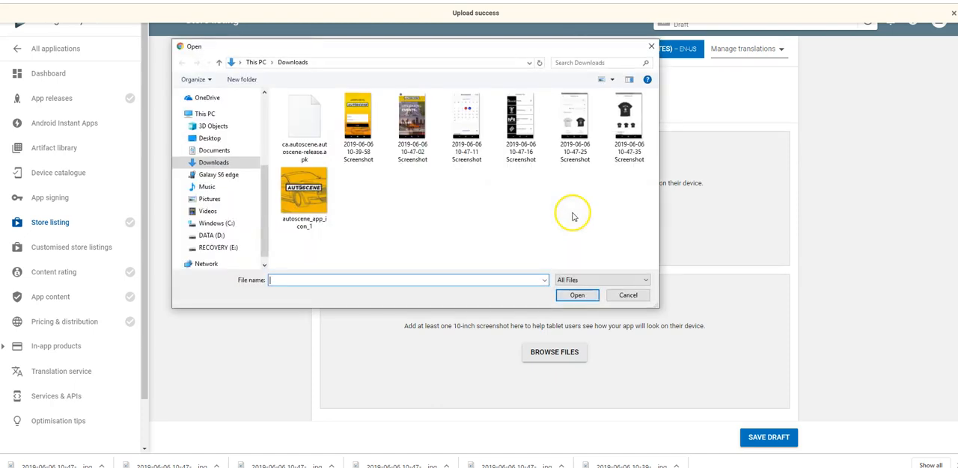
left_click_drag(364, 170, 644, 159)
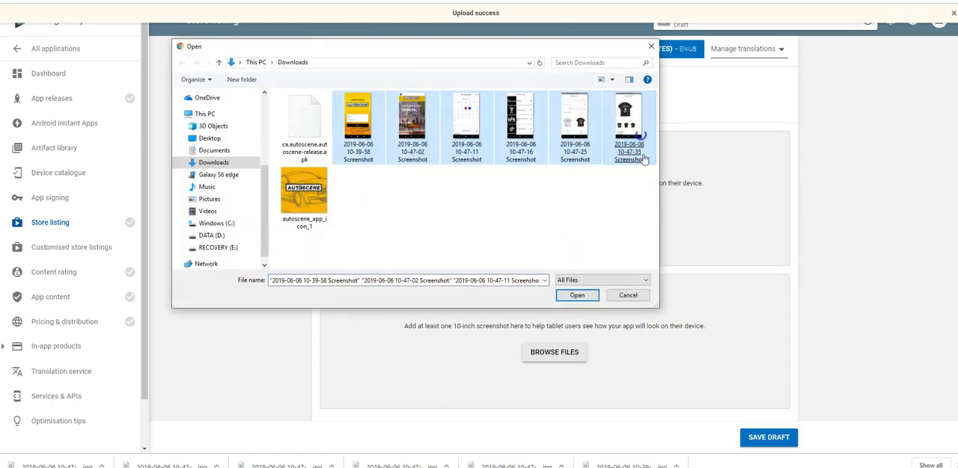
left_click(588, 296)
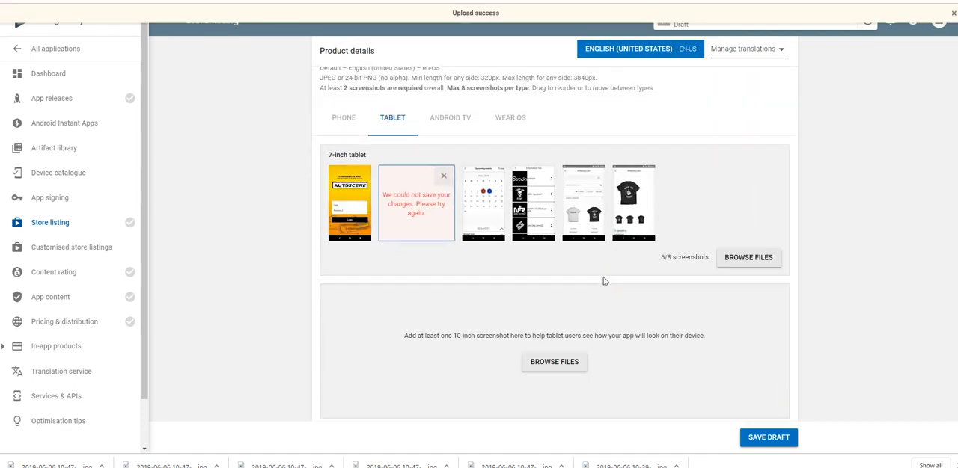
left_click(443, 179)
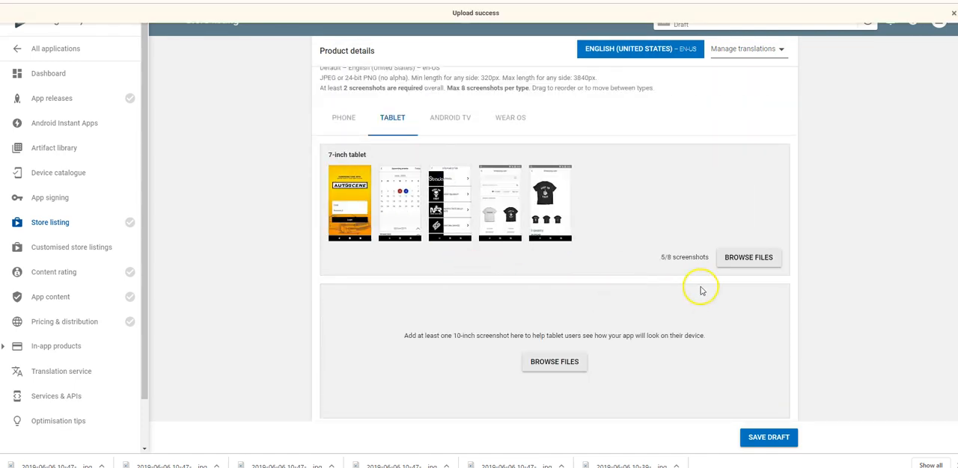
Upload the six app screenshots from Downloads as 10-inch tablet screenshots
scroll(633, 263, "down", 1)
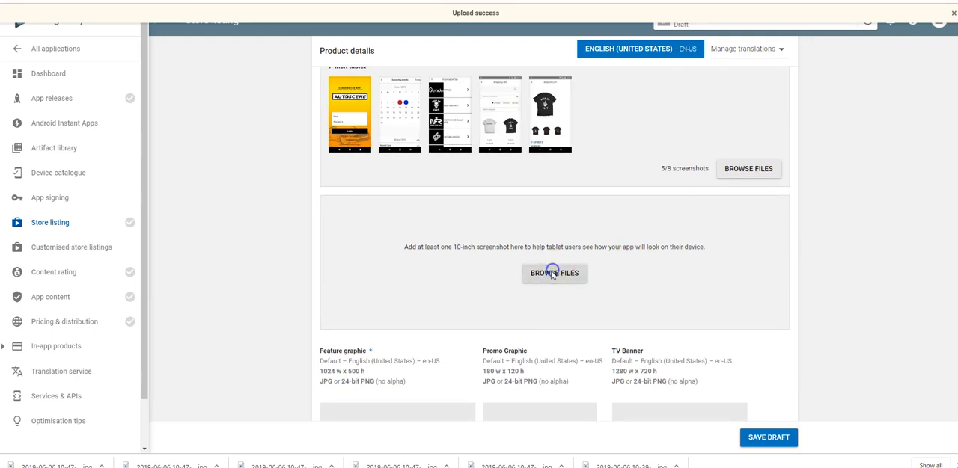
left_click(554, 273)
left_click_drag(359, 180, 625, 148)
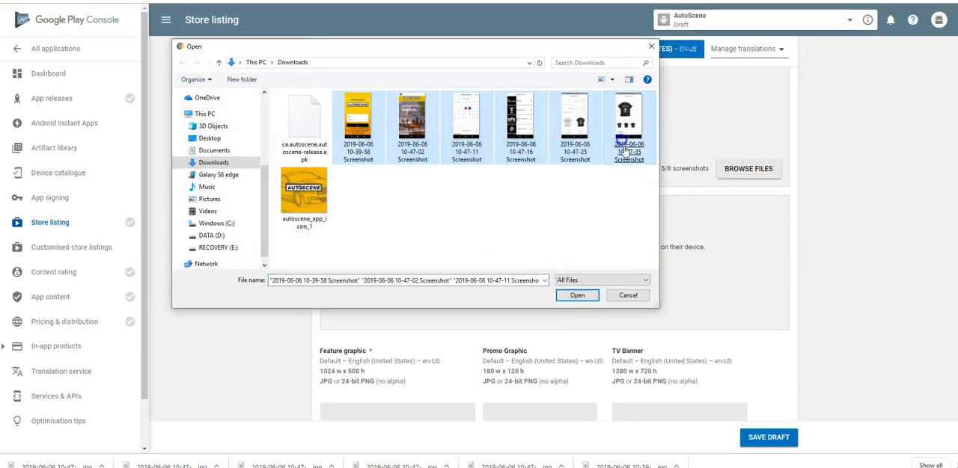
left_click(577, 295)
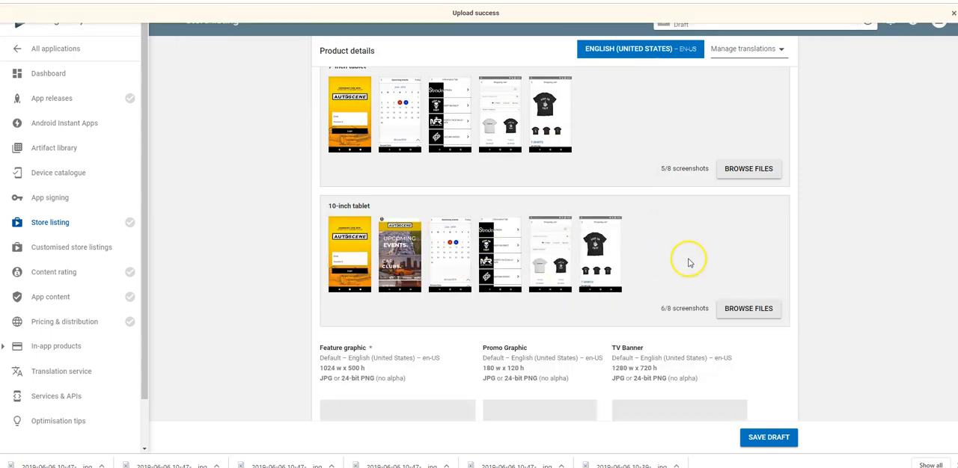
Return to the phone screenshots and upload "Autoscene app store graphic 1024x500" as the feature graphic
scroll(679, 262, "up", 1)
scroll(679, 262, "up", 1)
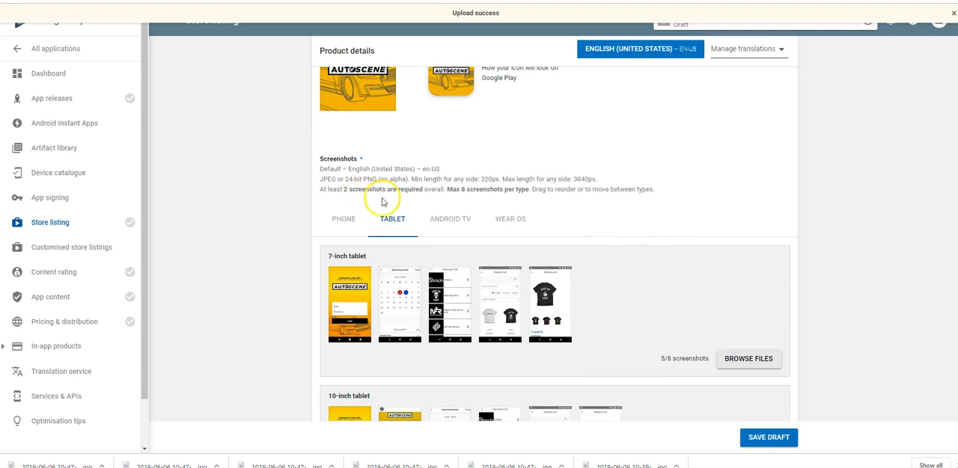
left_click(343, 218)
scroll(535, 238, "down", 3)
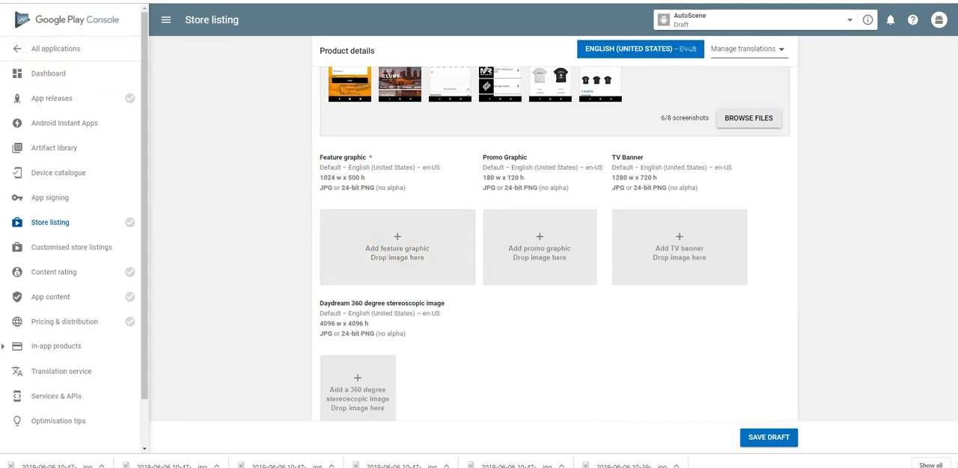
scroll(381, 342, "up", 1)
left_click(385, 341)
left_click(303, 202)
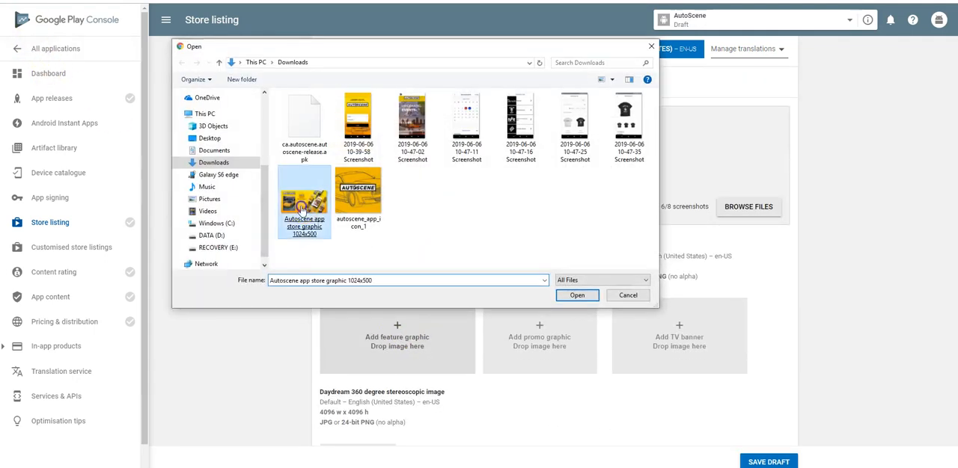
double_click(303, 208)
scroll(853, 288, "down", 1)
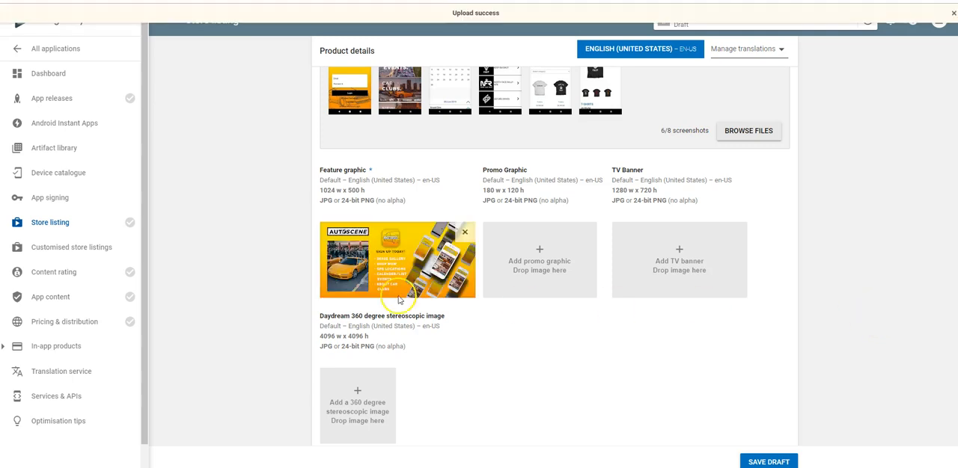
Set the application type to Applications and the category to Auto & Vehicles
scroll(470, 292, "down", 3)
scroll(471, 292, "down", 4)
left_click(519, 154)
left_click(493, 161)
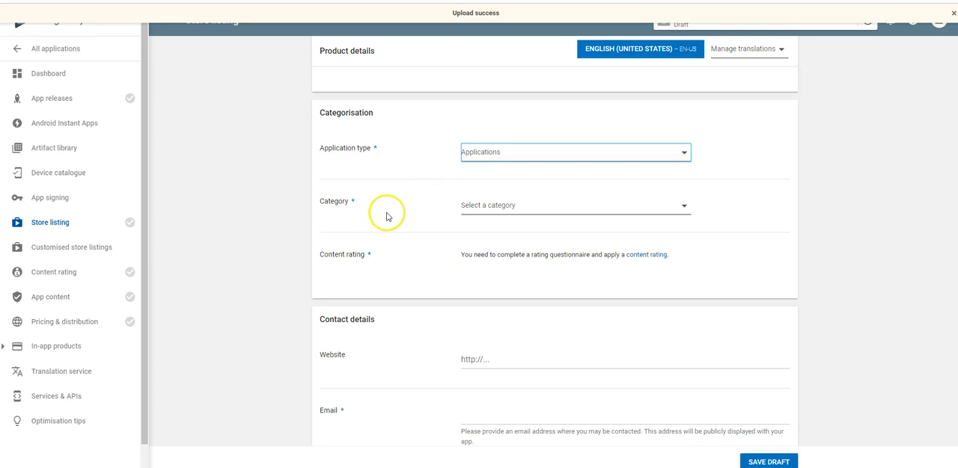
left_click(515, 205)
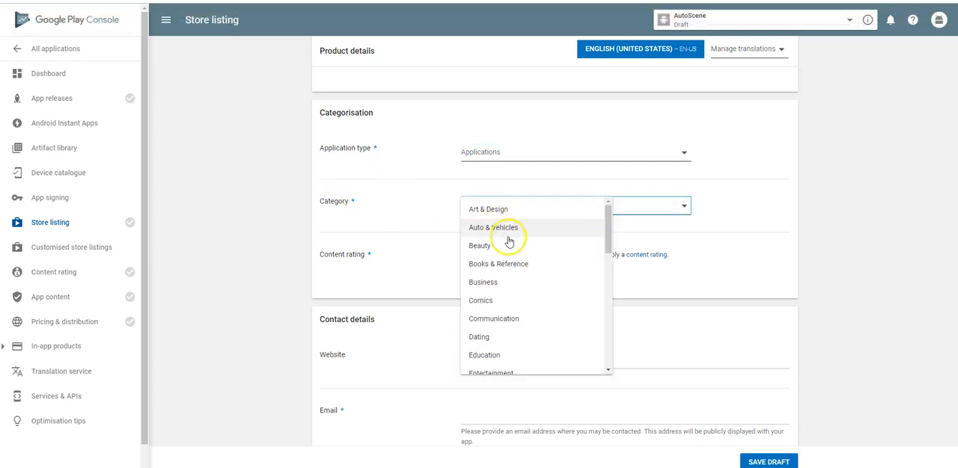
left_click(501, 228)
scroll(442, 247, "down", 1)
left_click(507, 255)
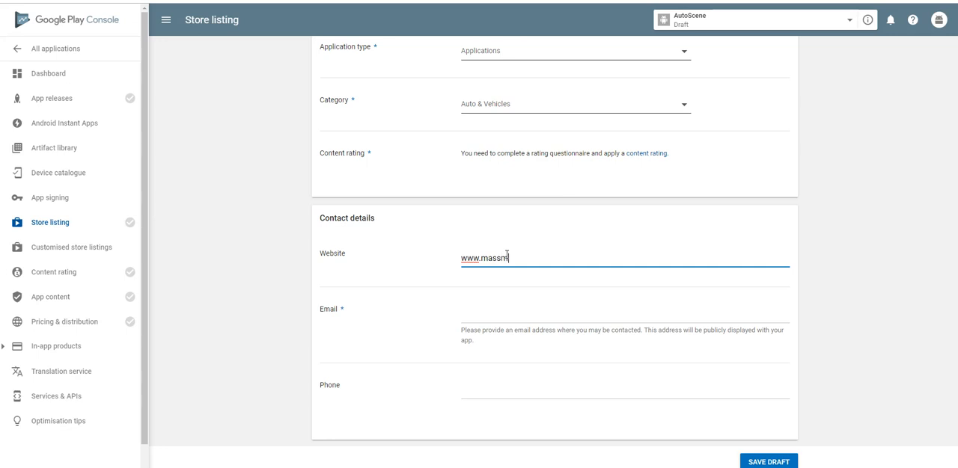
type("www.massmobileapps.com")
key("Tab")
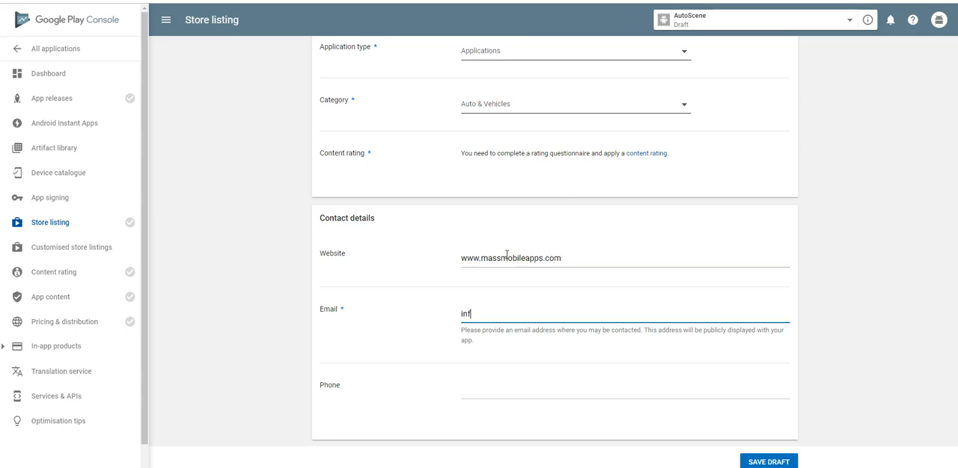
key("Tab")
type("416-79")
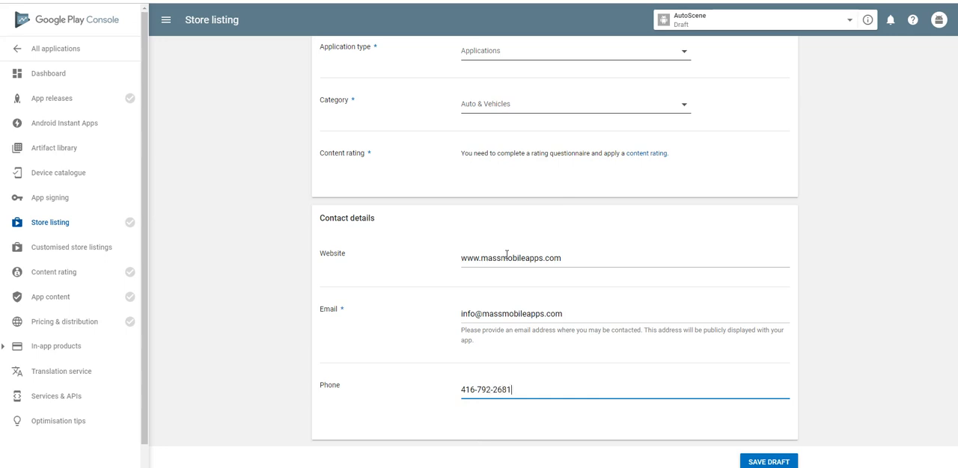
key("Tab")
left_click(765, 462)
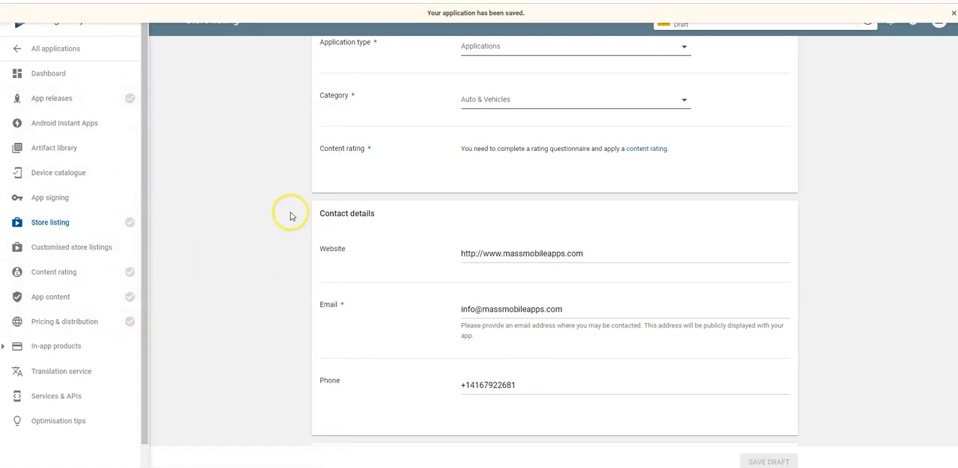
Open the management page for the production track under App releases
left_click(77, 103)
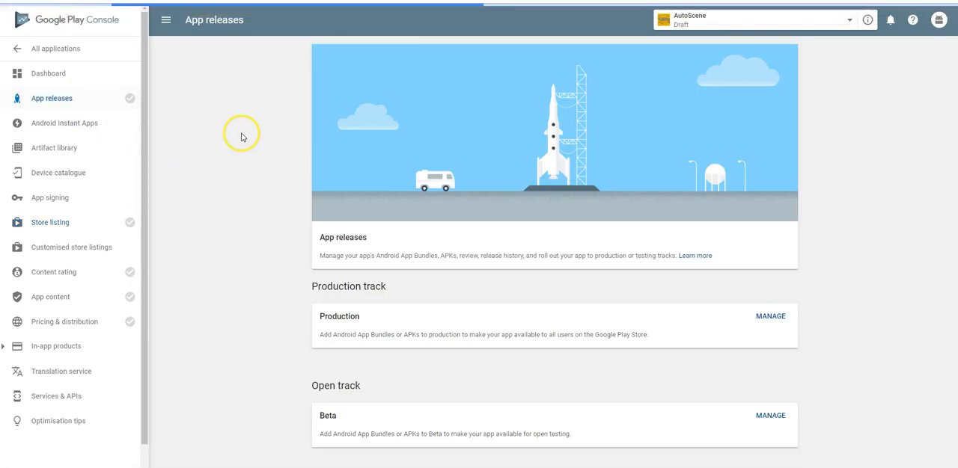
scroll(763, 332, "down", 1)
left_click(757, 375)
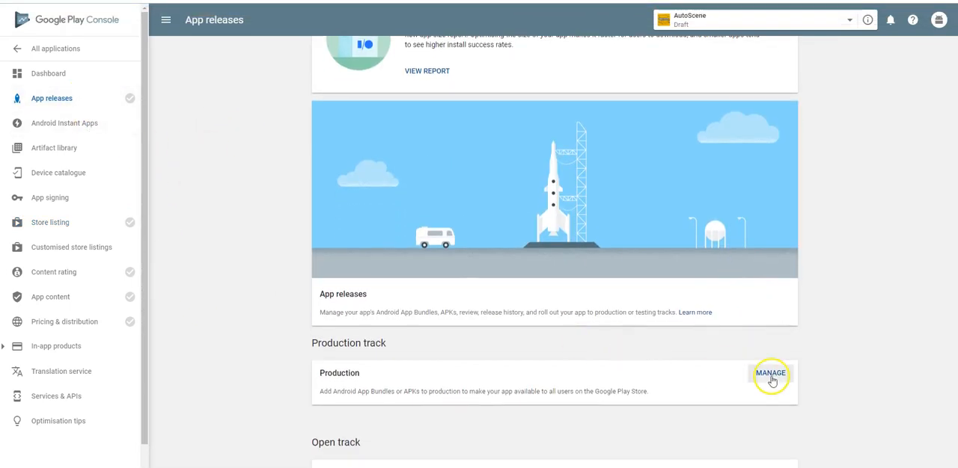
Create a new production release and opt out of letting Google manage the app signing key
left_click(360, 328)
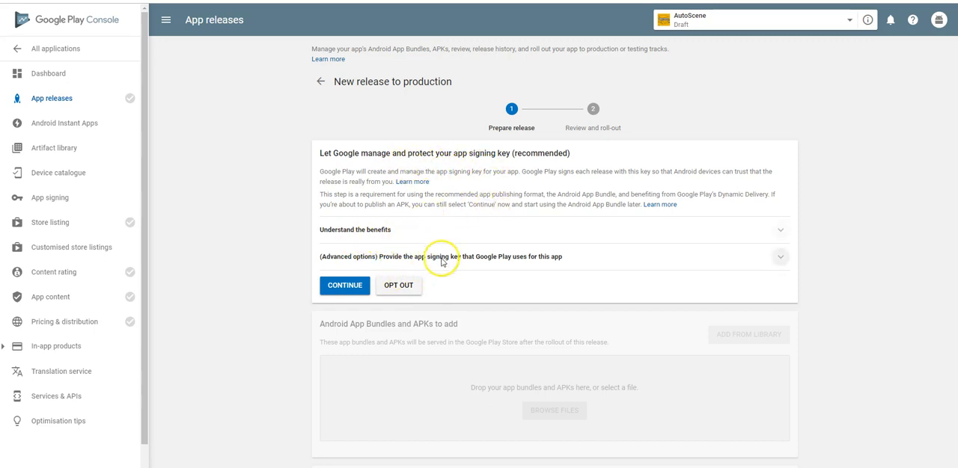
left_click(398, 291)
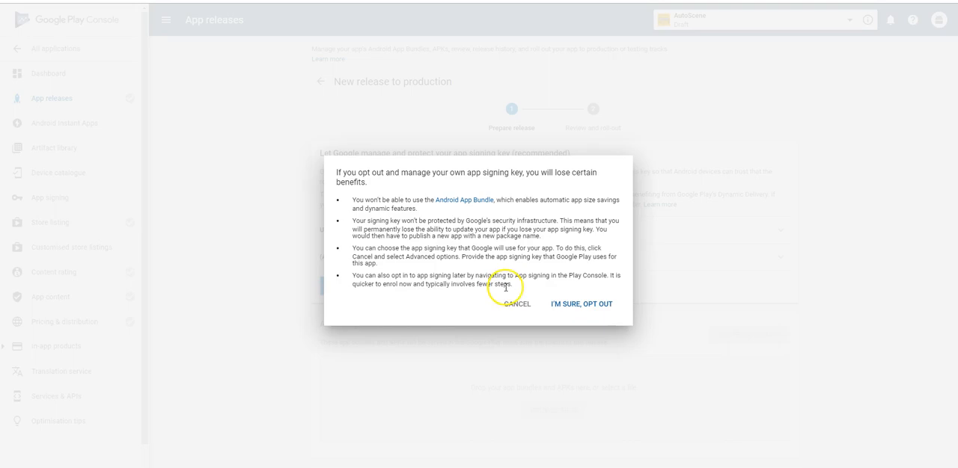
left_click(577, 303)
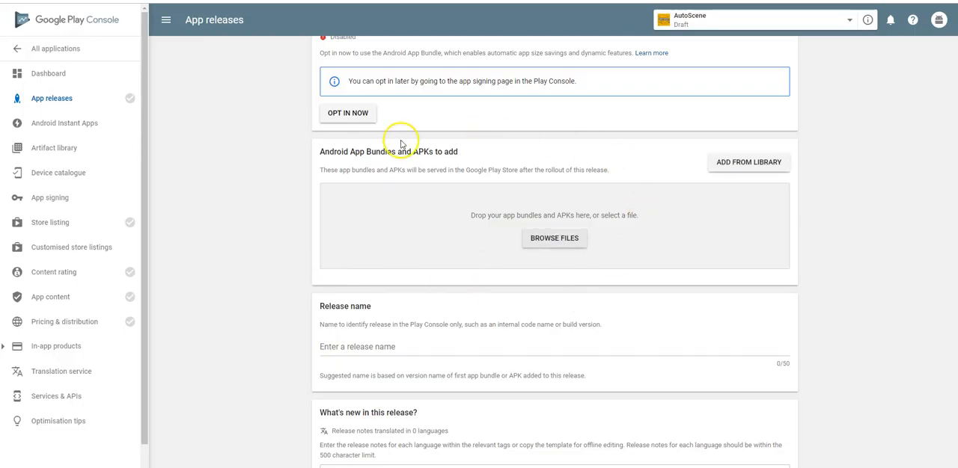
Upload the ca.autoscene.autoscene-release.apk file from Downloads to the production release
scroll(374, 161, "up", 1)
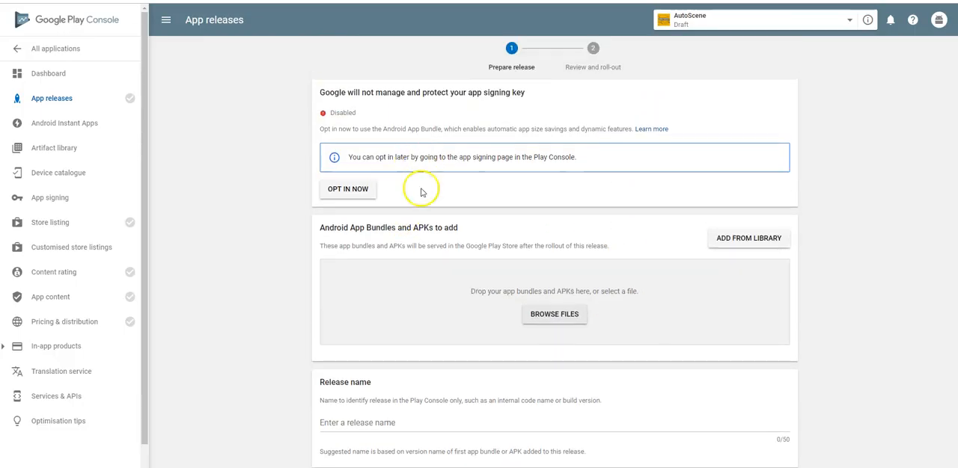
left_click(554, 315)
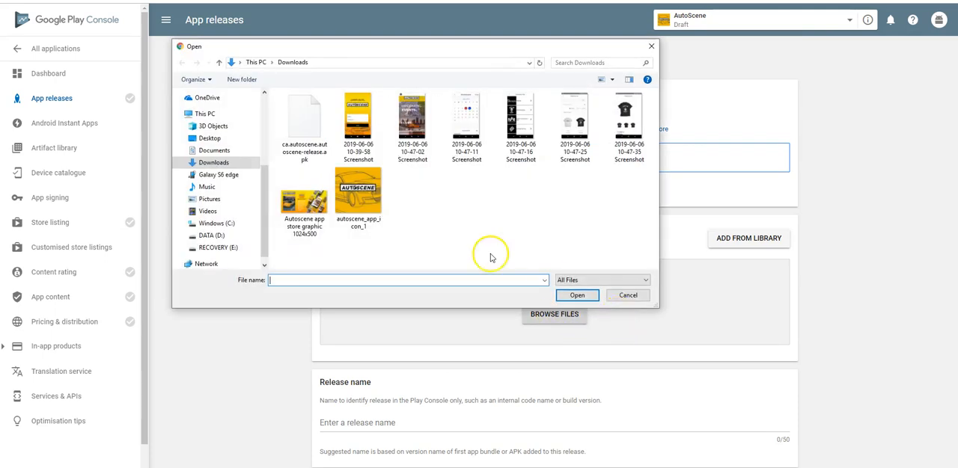
double_click(286, 134)
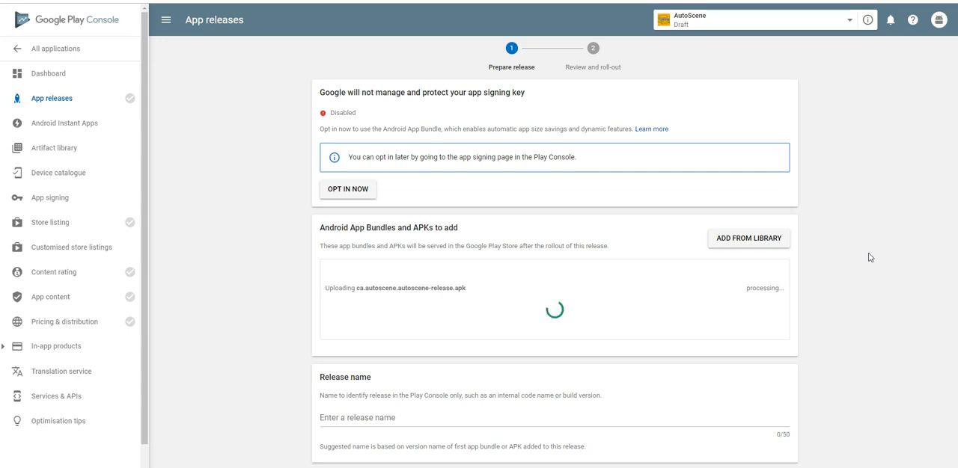
Replace the en-US release notes placeholder with "AutoScene has gone Mobile!" and save the release
scroll(872, 269, "down", 5)
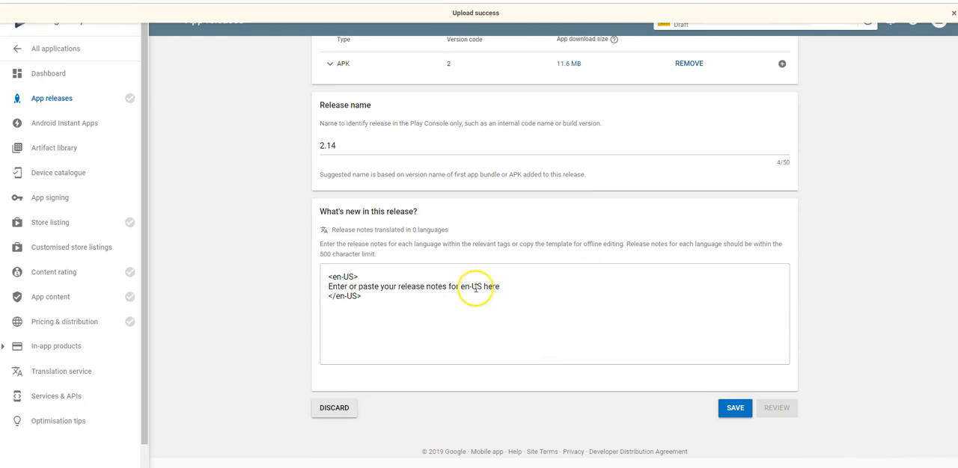
left_click_drag(501, 287, 333, 287)
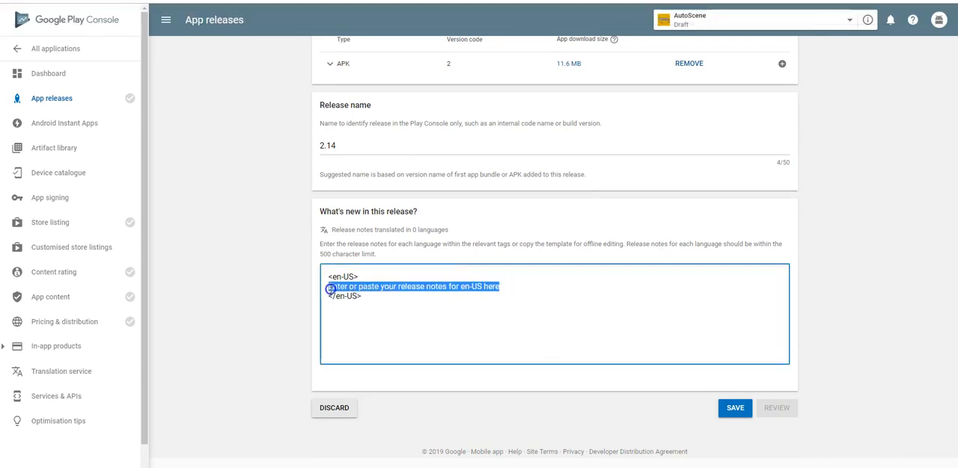
type("AutoScene has gone Mobile!")
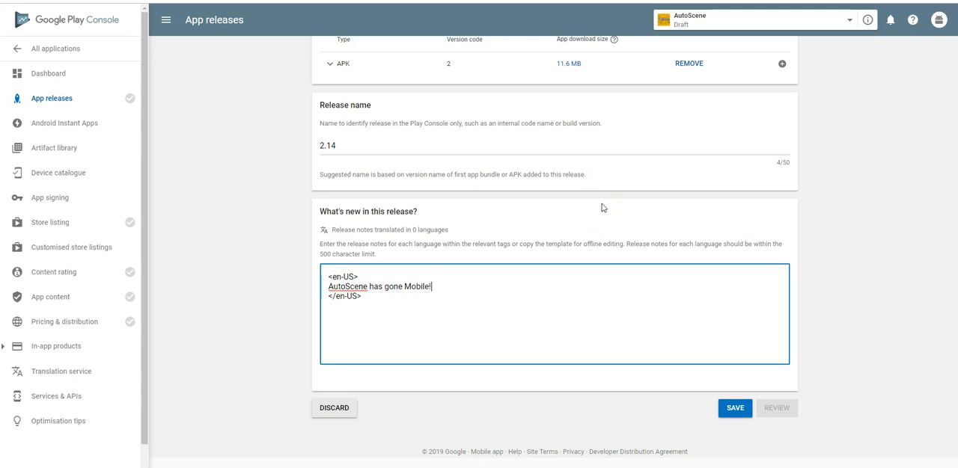
left_click(735, 408)
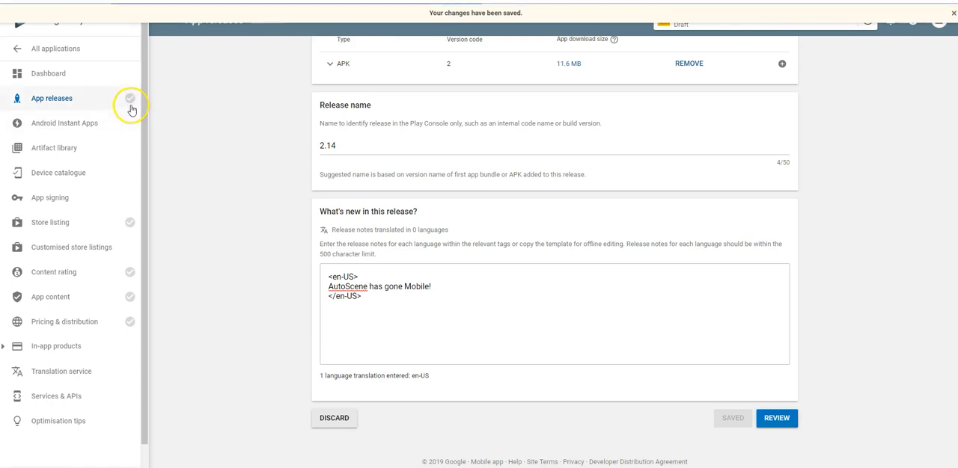
scroll(479, 256, "up", 1)
scroll(621, 359, "down", 1)
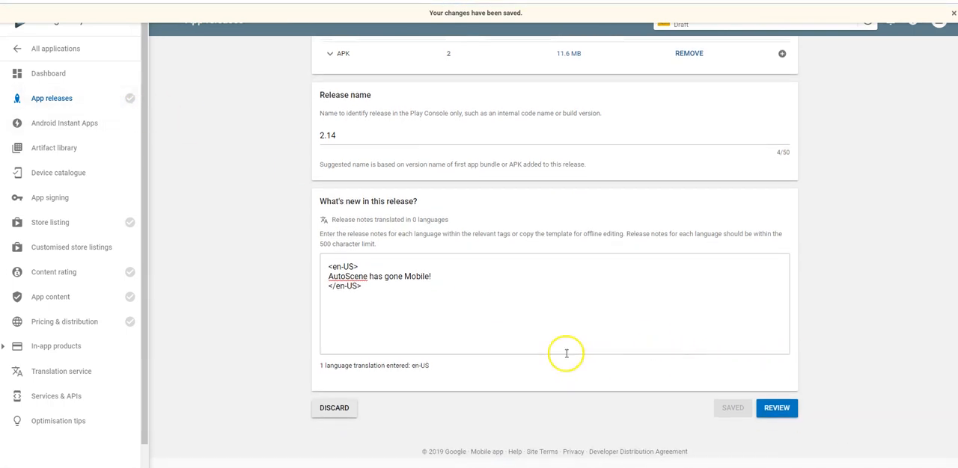
scroll(374, 184, "up", 4)
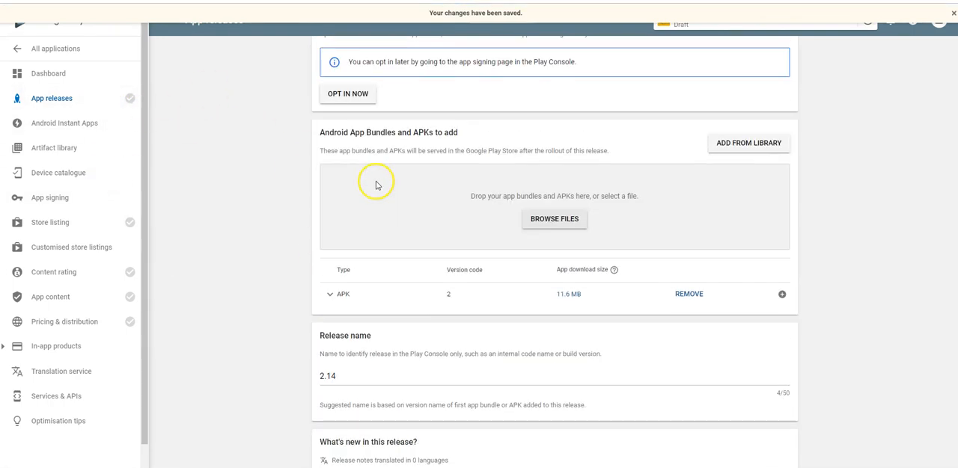
scroll(439, 242, "down", 3)
scroll(439, 241, "down", 1)
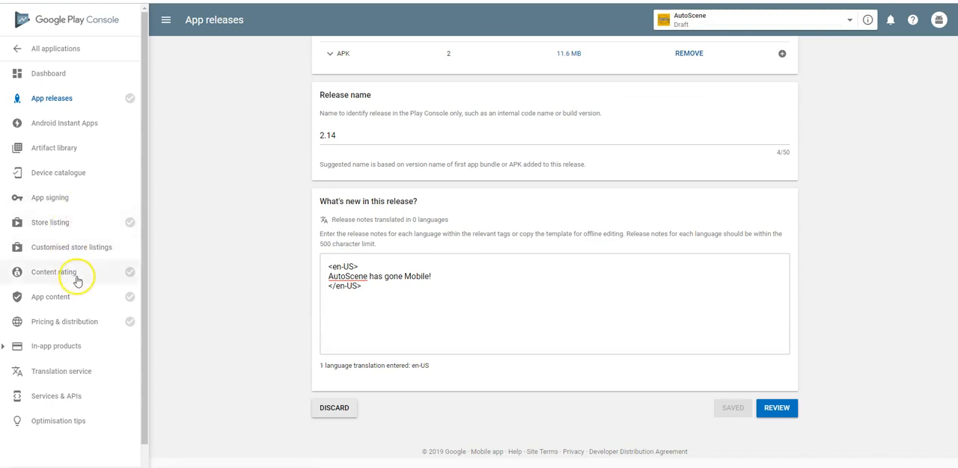
Start the content rating questionnaire, enter and confirm the contact email, and choose the Utility, Productivity, Communication or Other category
left_click(132, 275)
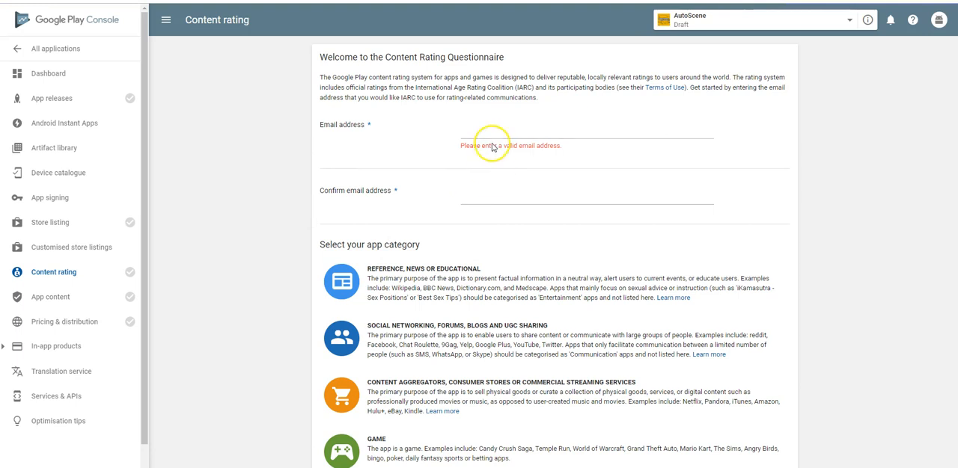
left_click(493, 129)
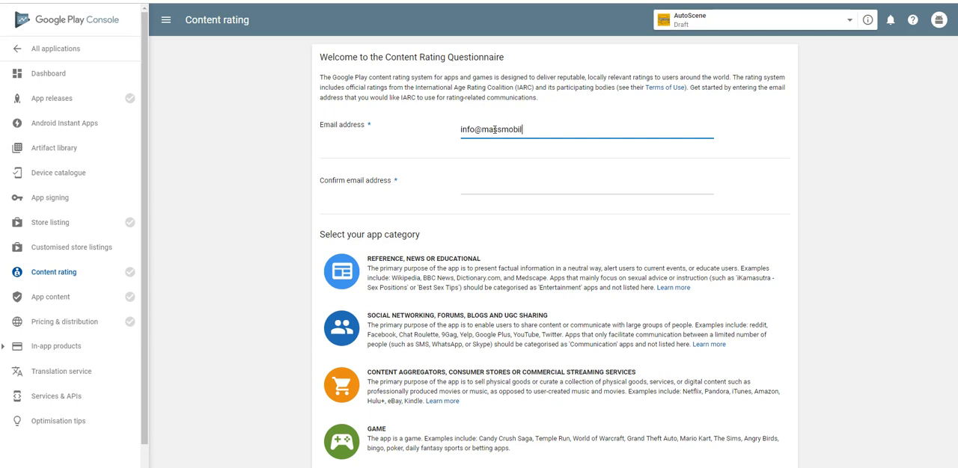
key("Tab")
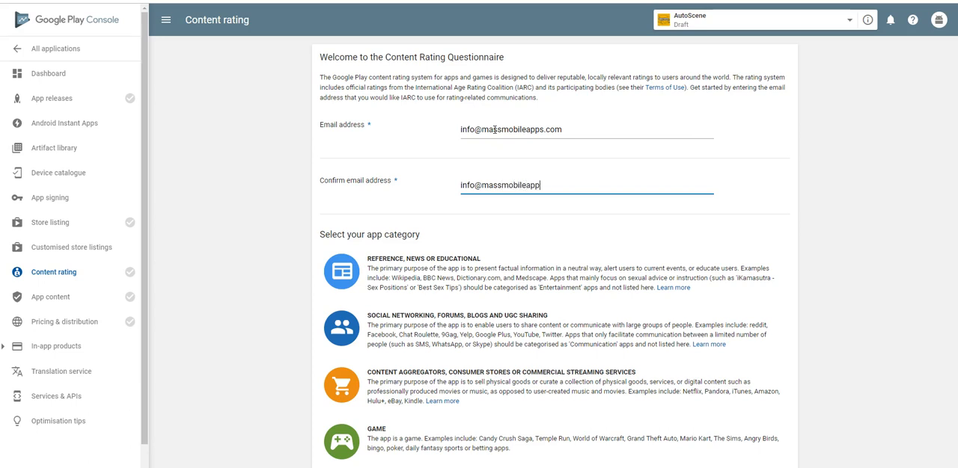
scroll(577, 195, "down", 5)
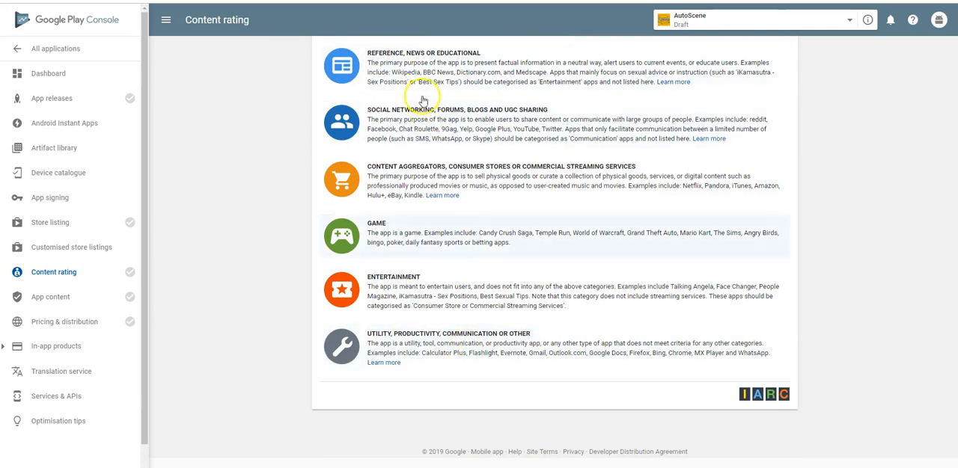
left_click(463, 348)
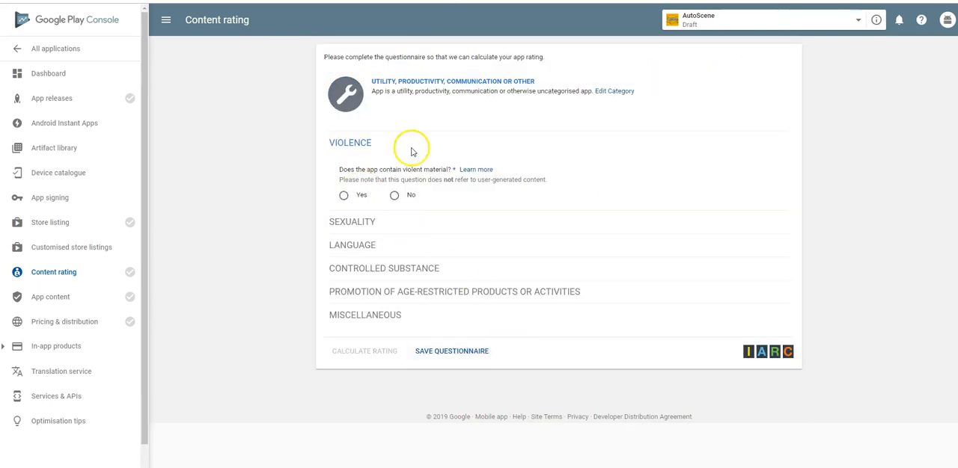
Answer No to every content rating question, from Violence through Miscellaneous
left_click(395, 198)
left_click(390, 275)
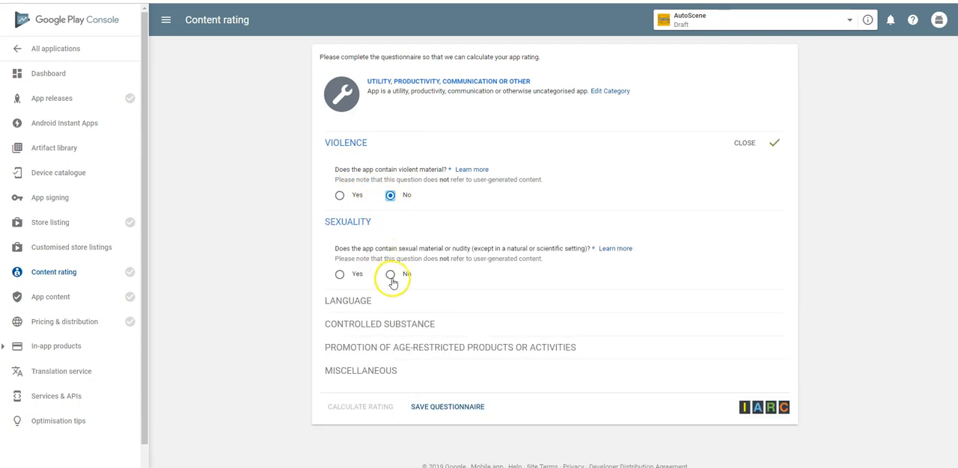
left_click(391, 353)
scroll(409, 318, "down", 3)
left_click(391, 306)
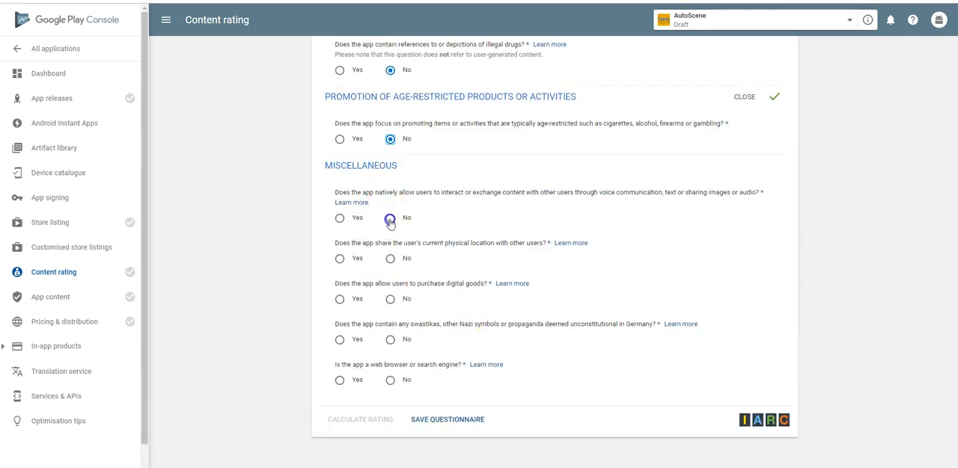
left_click(390, 298)
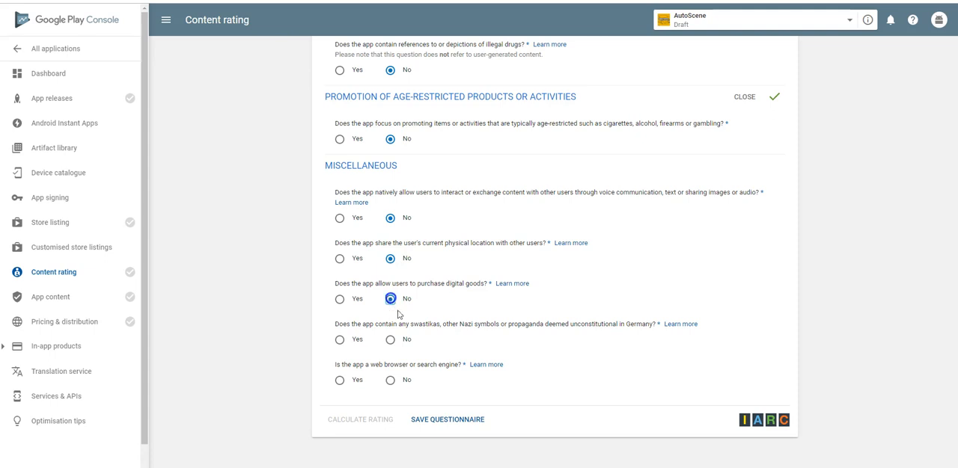
left_click(389, 382)
Save the questionnaire, calculate the content rating and apply it to the app
left_click(446, 420)
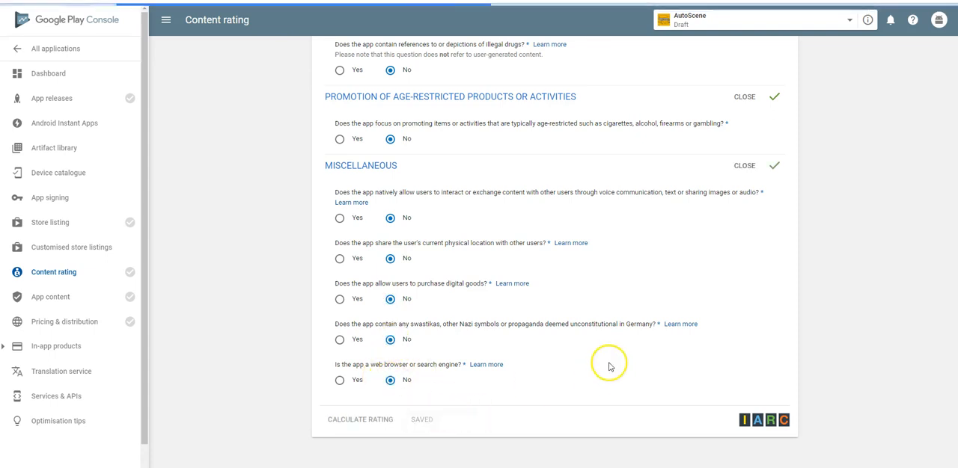
left_click(361, 419)
scroll(560, 291, "down", 3)
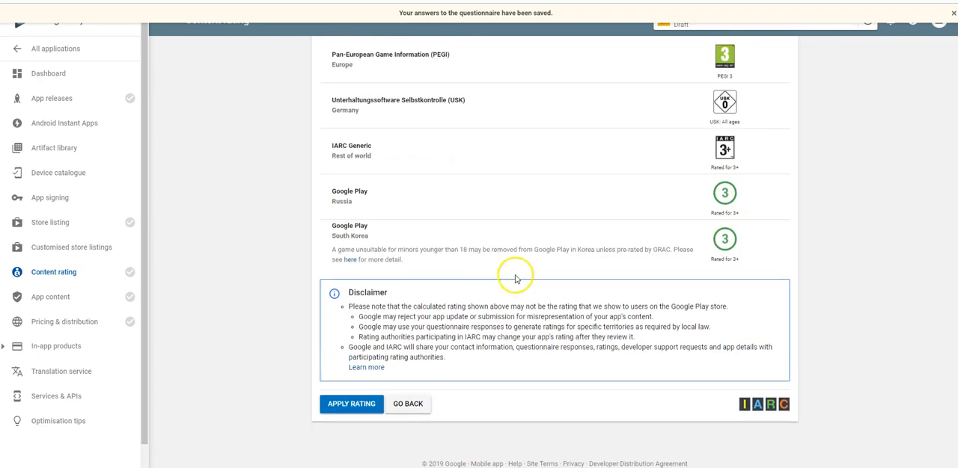
left_click(355, 396)
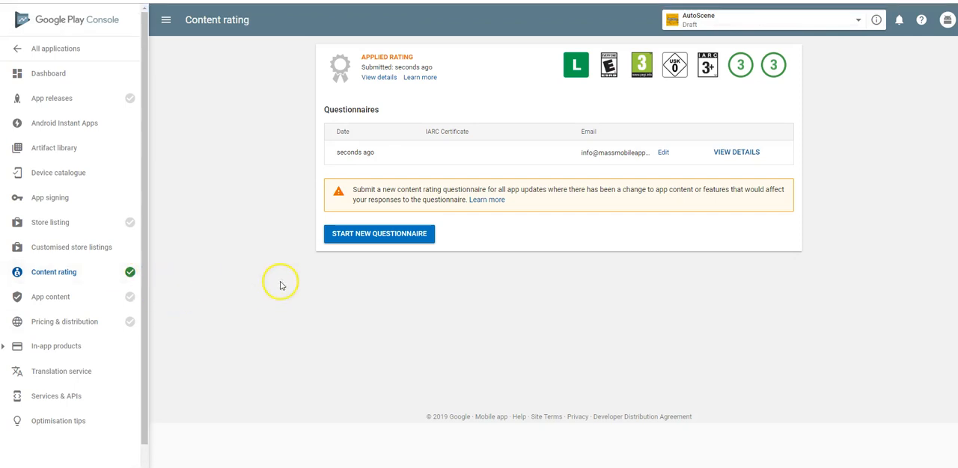
Check the App content requirements and make the app available in all countries under Pricing & distribution
left_click(91, 306)
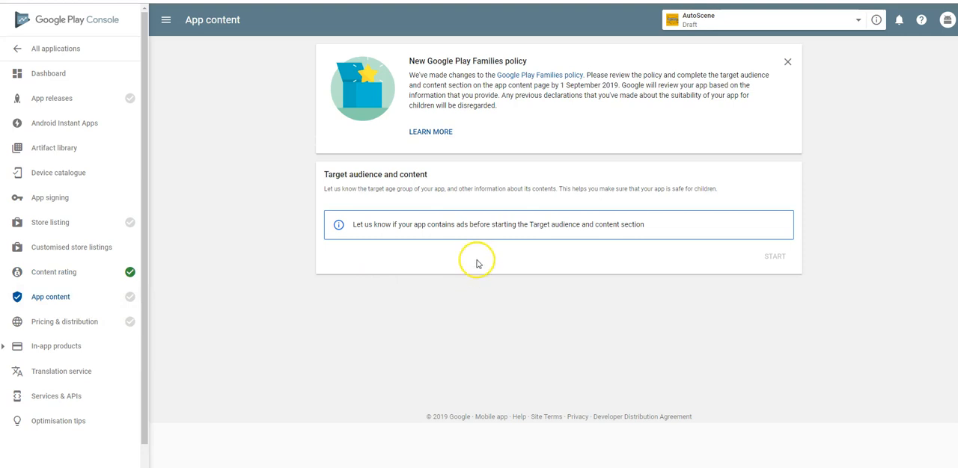
mouse_move(101, 326)
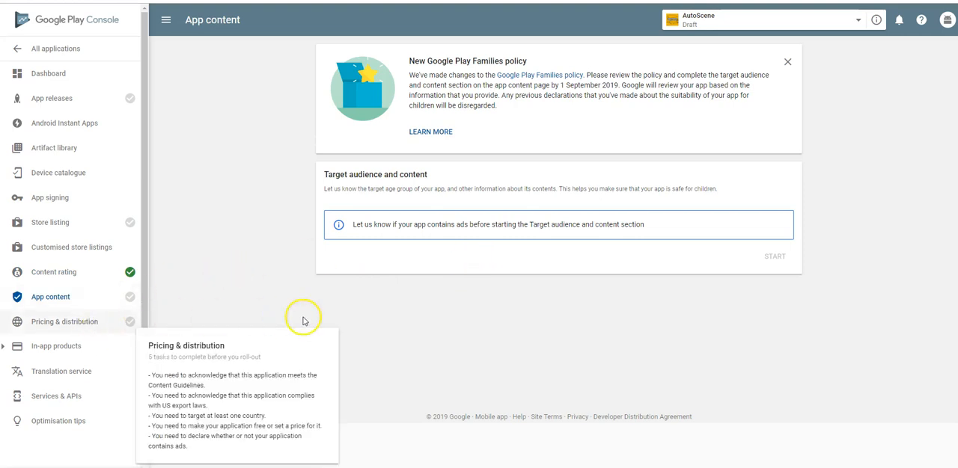
left_click(73, 322)
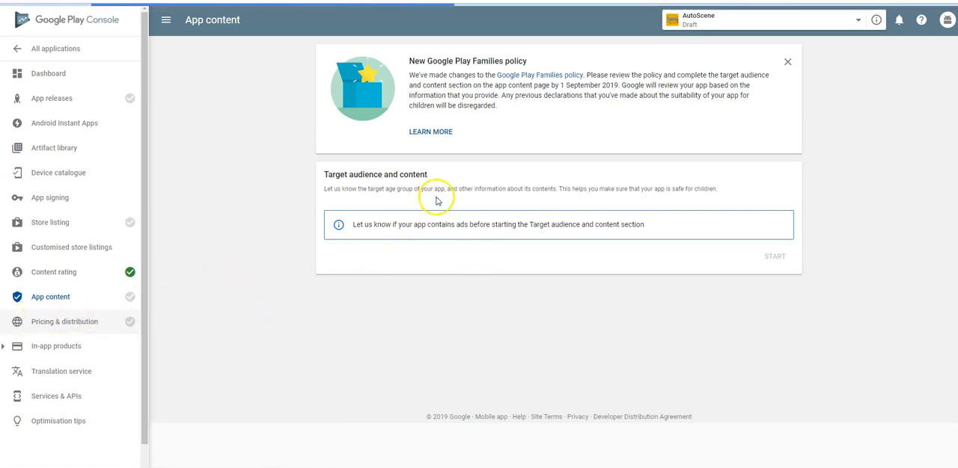
scroll(493, 247, "down", 3)
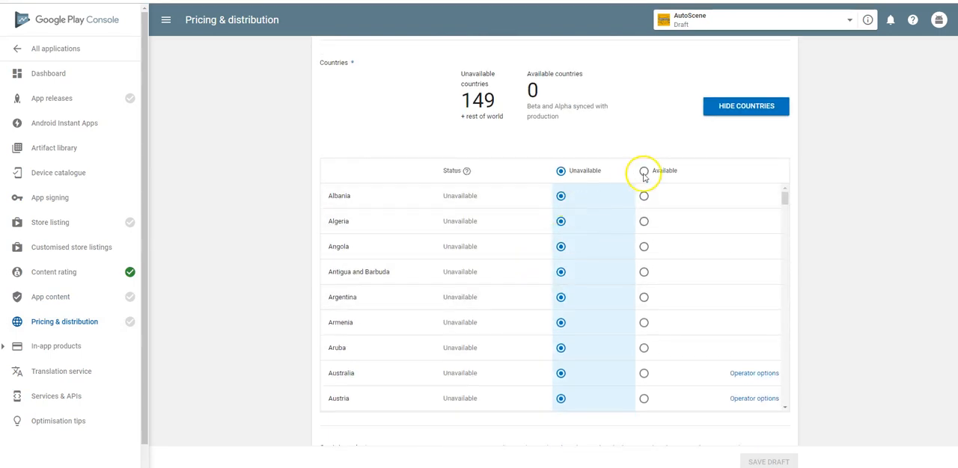
left_click(645, 172)
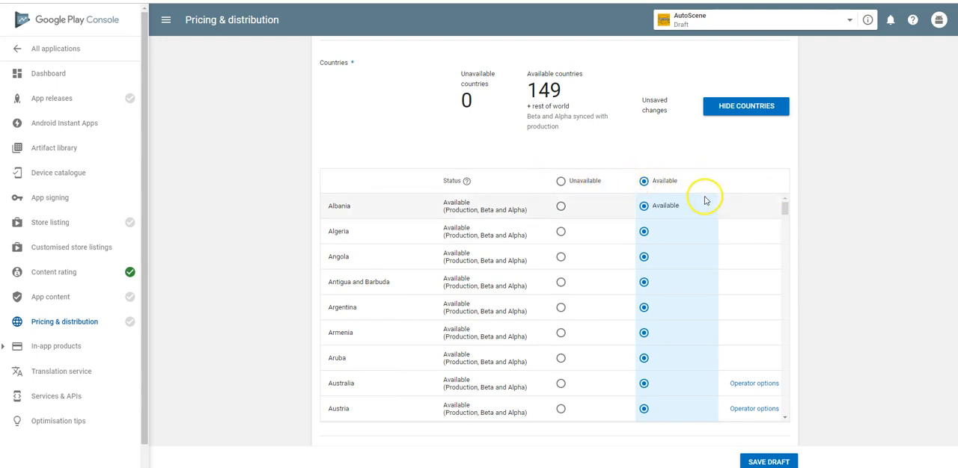
Declare under Contains ads that the application has no ads
scroll(831, 258, "down", 4)
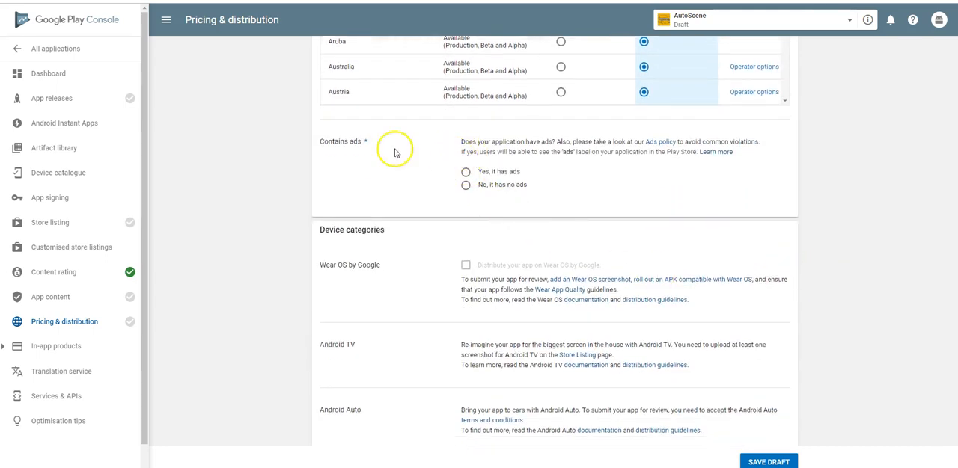
scroll(527, 222, "down", 3)
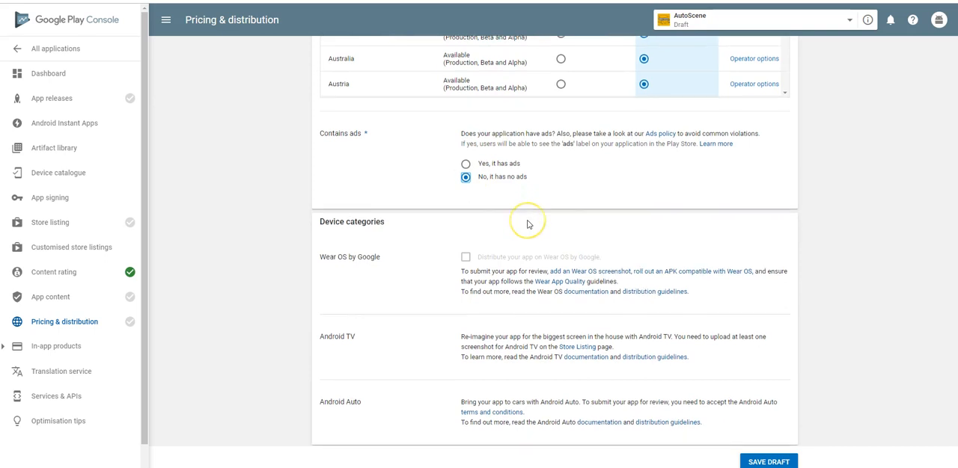
Confirm compliance with the Android Content Guidelines and US export laws, and save the Pricing & distribution draft
scroll(469, 187, "down", 1)
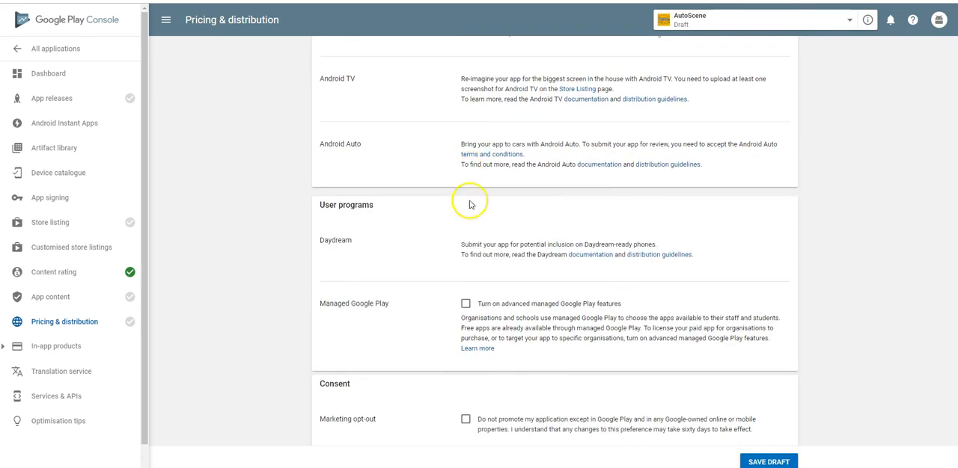
scroll(468, 275, "down", 1)
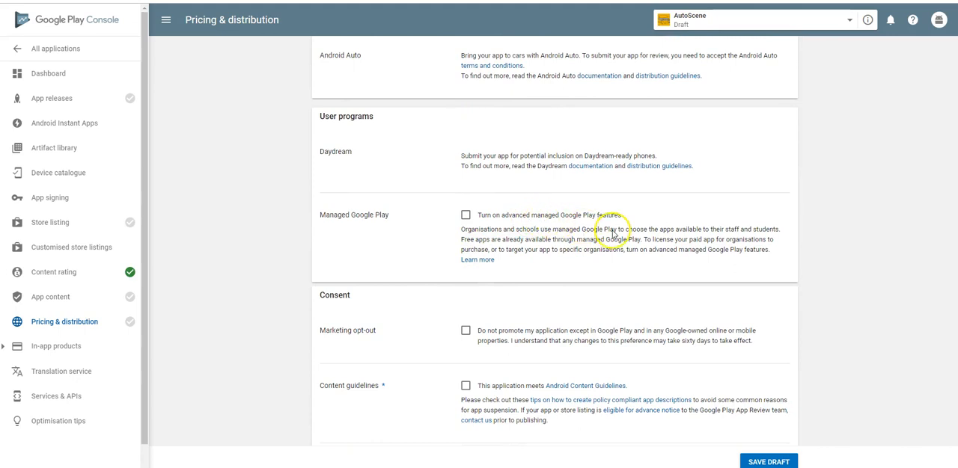
scroll(527, 247, "down", 1)
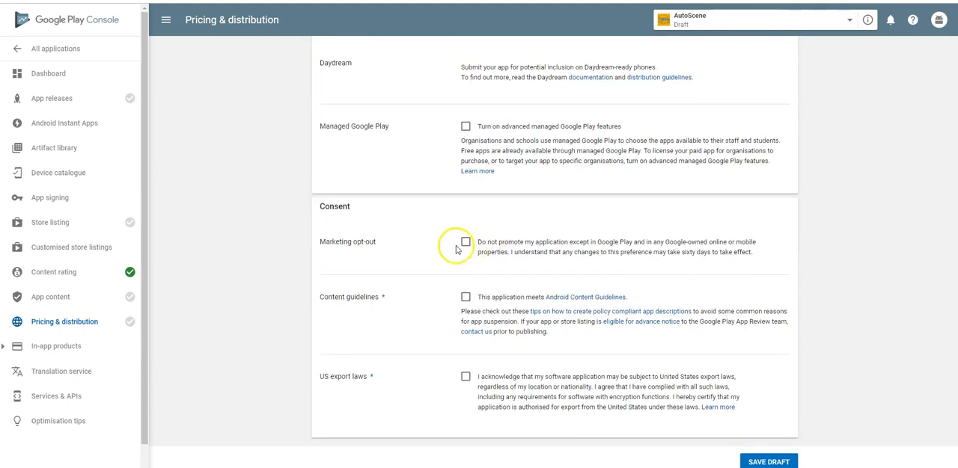
scroll(434, 274, "down", 1)
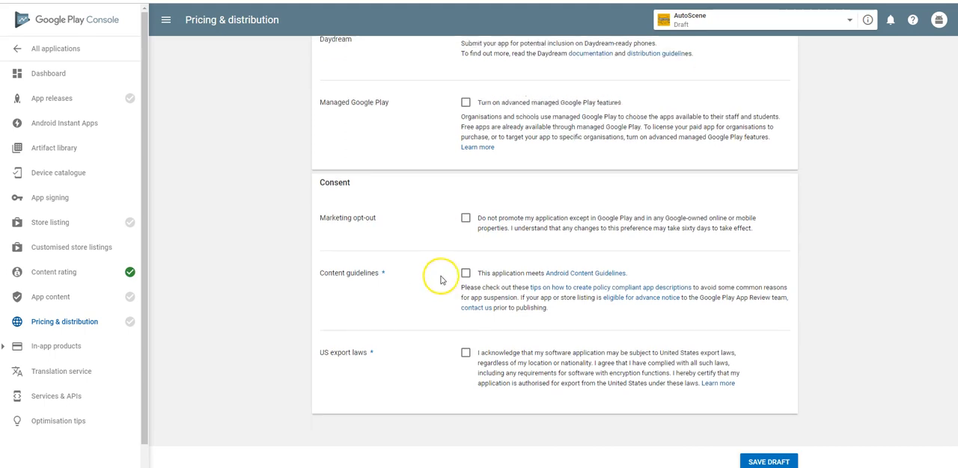
left_click(464, 268)
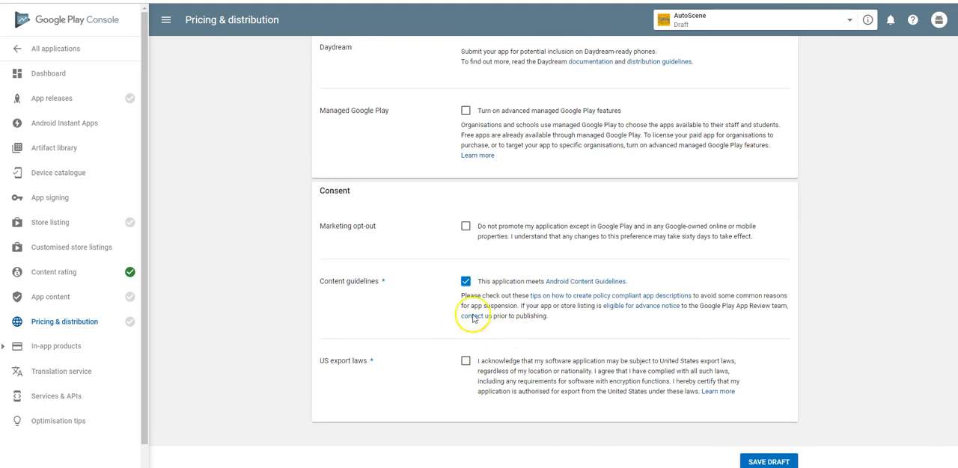
left_click(465, 361)
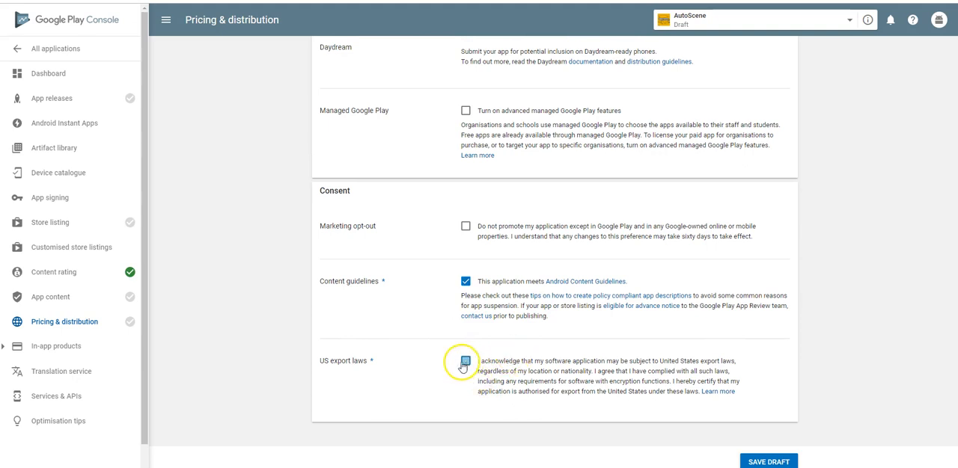
left_click(756, 462)
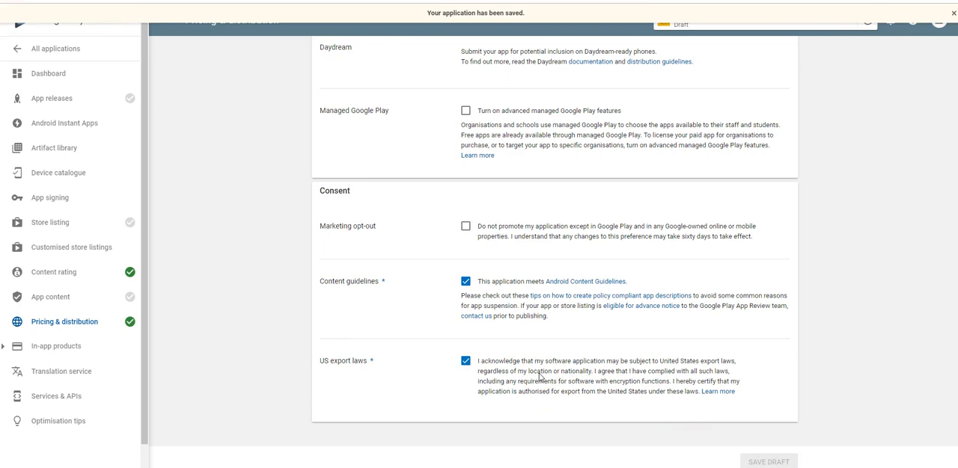
Start the Target audience and content declaration under App content and set the target age groups to 16-17 and 18+
left_click(101, 300)
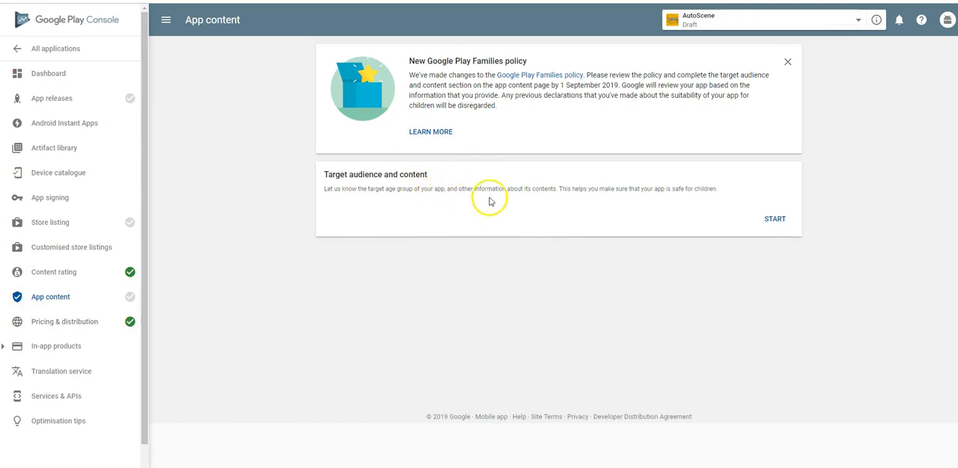
left_click(777, 219)
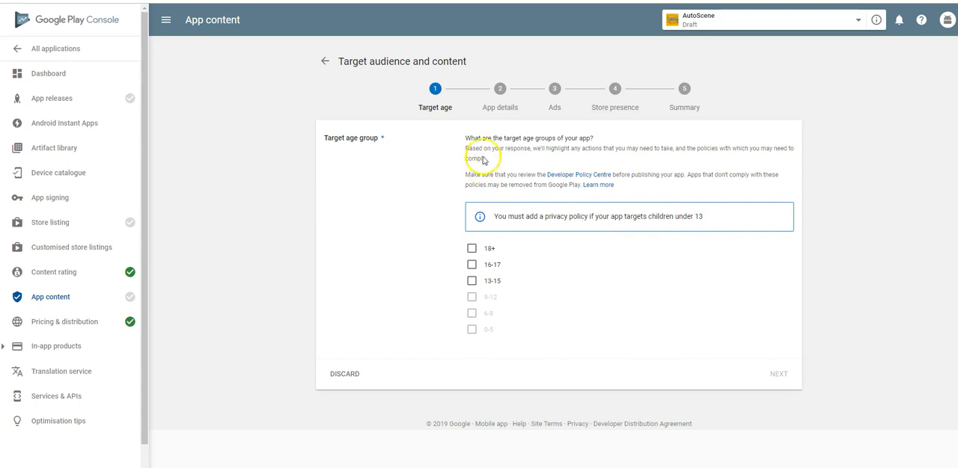
left_click(472, 266)
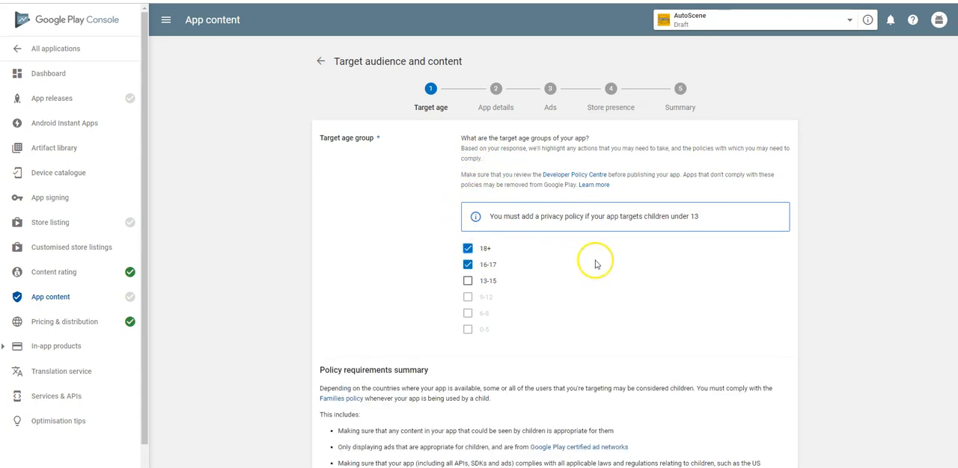
scroll(589, 288, "down", 3)
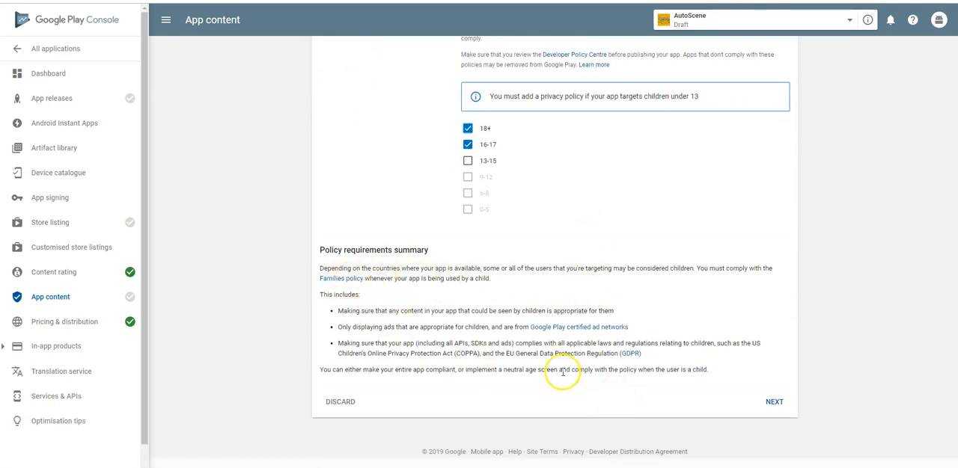
left_click(773, 402)
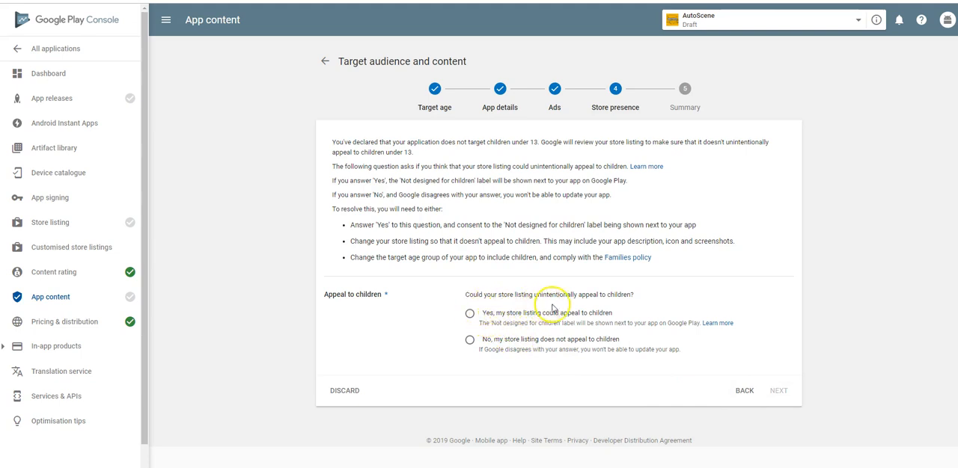
Declare that the store listing does not appeal to children and submit the target audience and content declaration
left_click(777, 390)
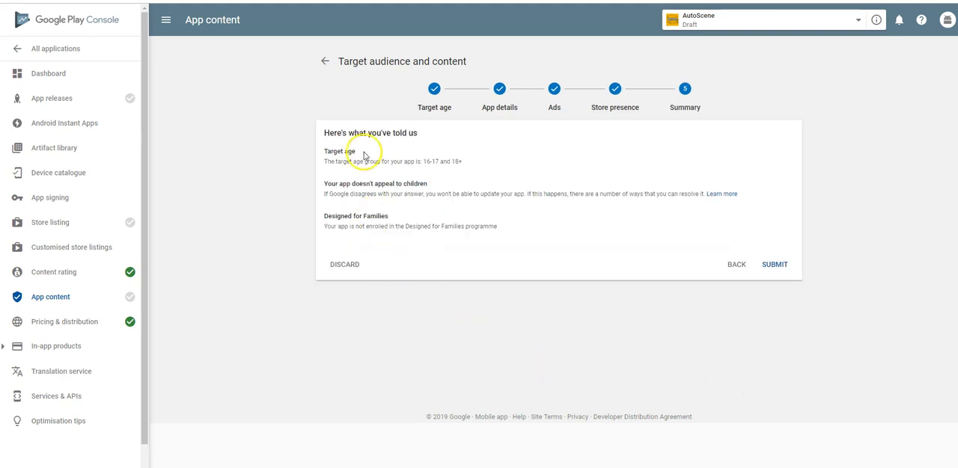
left_click(776, 266)
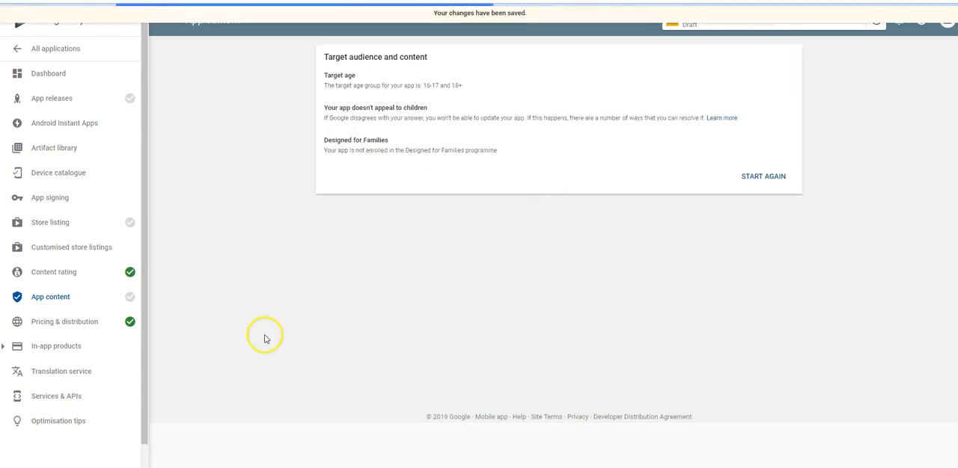
left_click(760, 292)
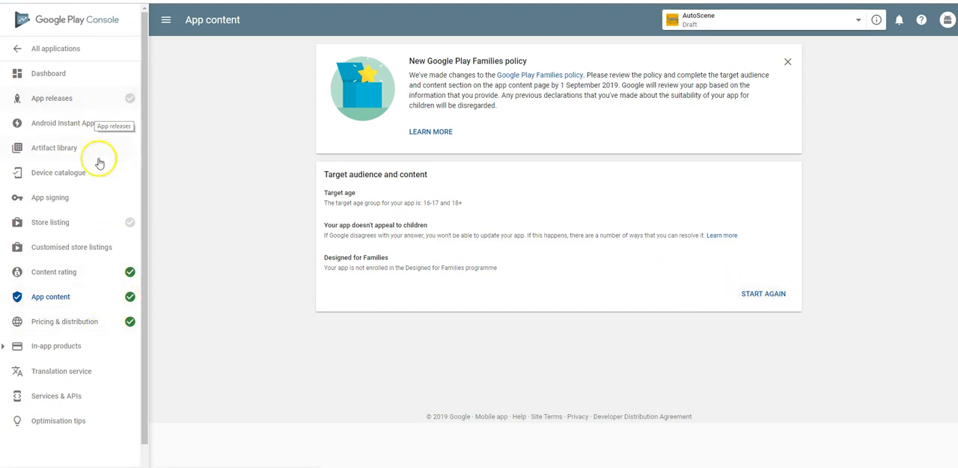
left_click(95, 225)
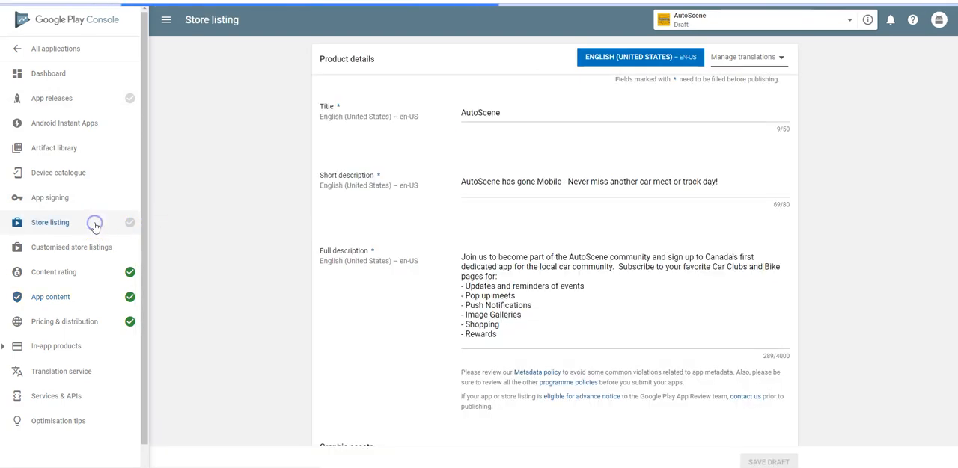
scroll(491, 299, "down", 10)
scroll(499, 305, "down", 15)
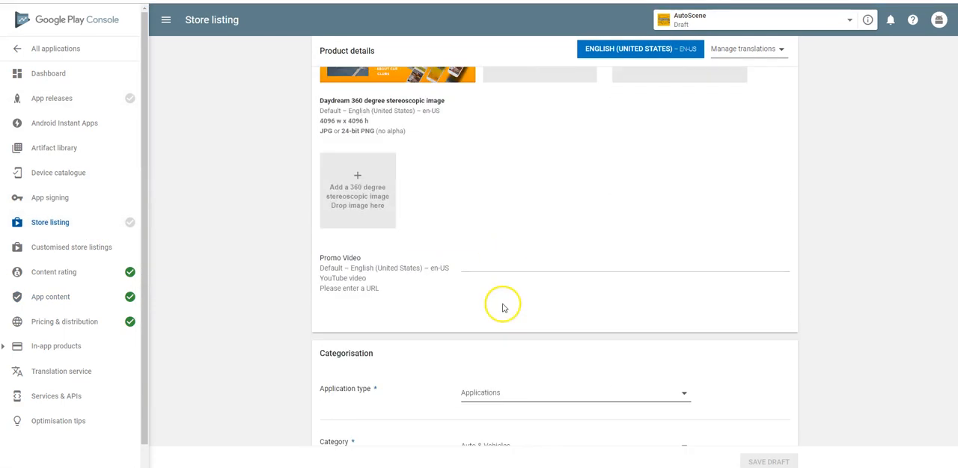
scroll(605, 372, "down", 1)
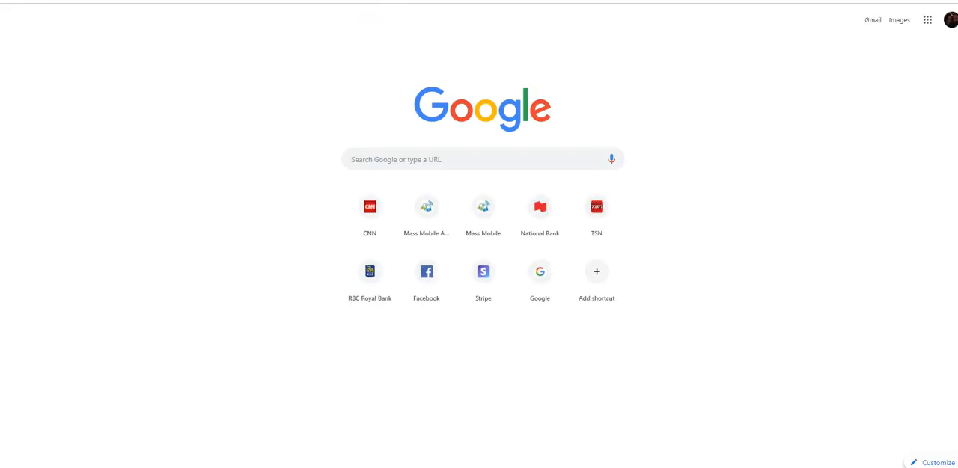
left_click(473, 1)
left_click(475, 22)
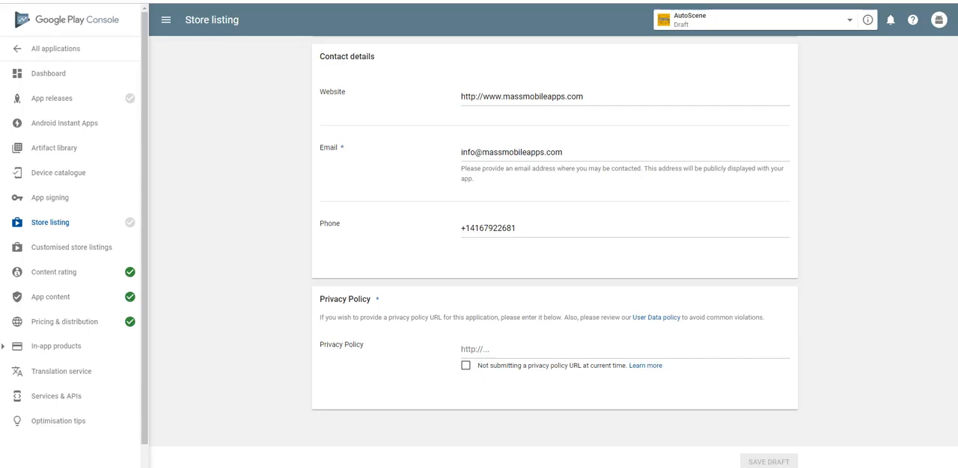
right_click(500, 350)
left_click(524, 245)
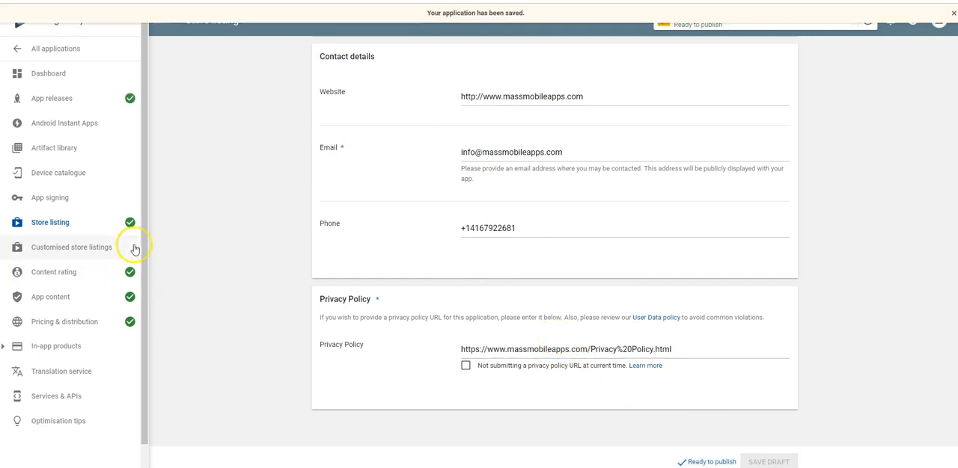
Go from the ready-to-publish notice to the release management page and open the pending production release for editing
scroll(342, 289, "up", 2)
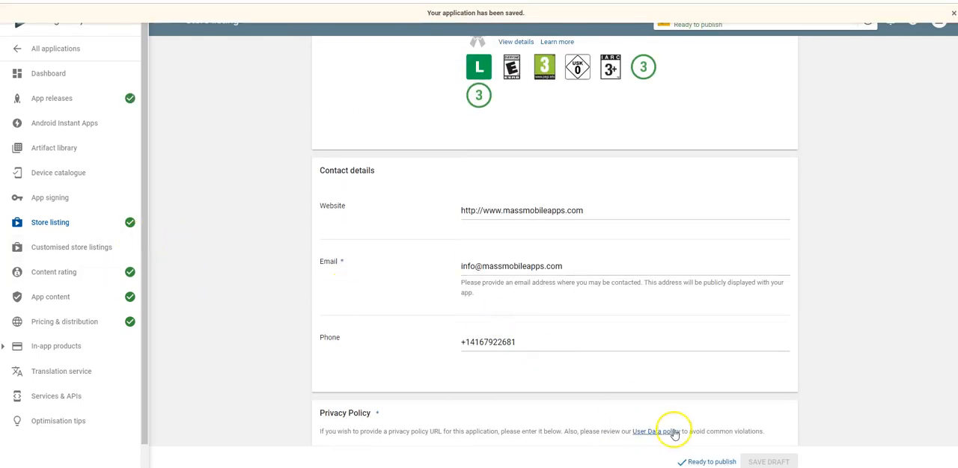
scroll(681, 441, "down", 2)
left_click(711, 462)
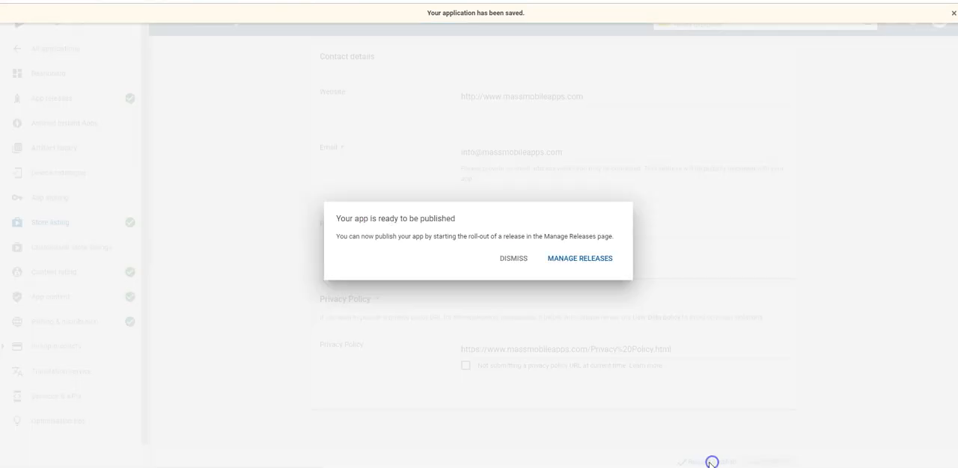
left_click(580, 271)
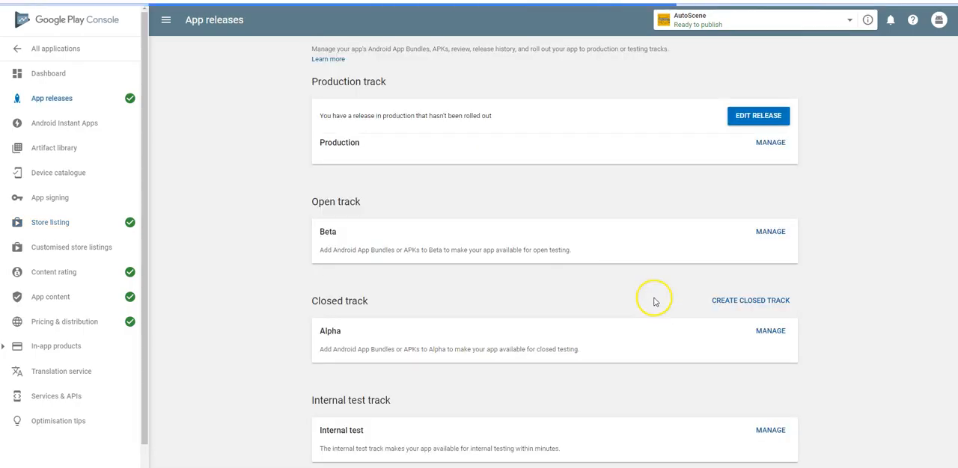
left_click(749, 227)
scroll(496, 225, "down", 2)
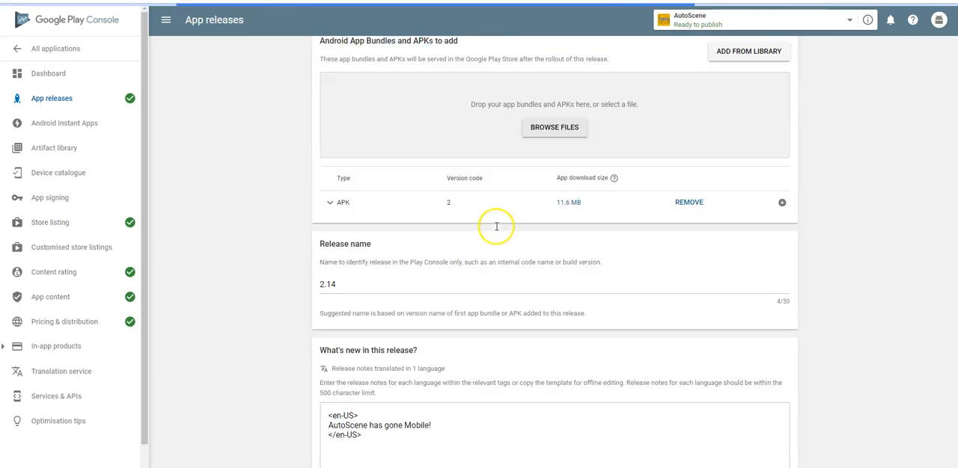
scroll(496, 226, "down", 2)
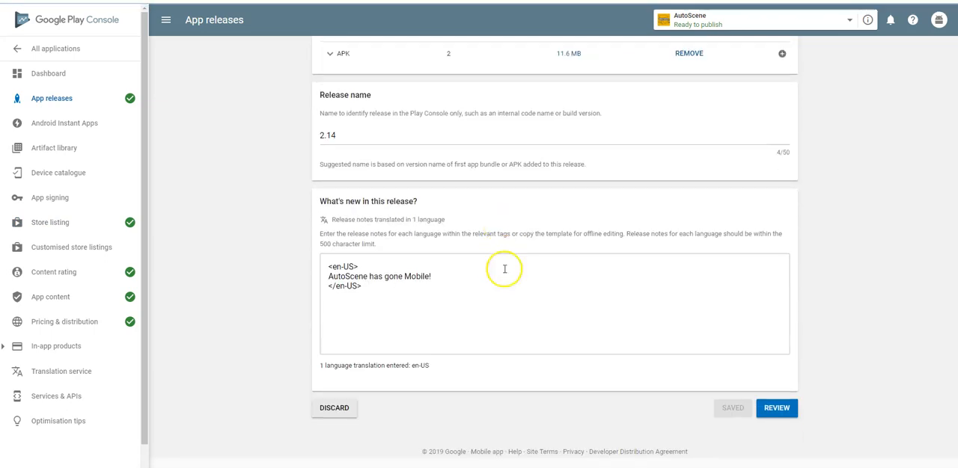
Submit production release 2.14 for review and read the warning message for its APK
left_click(779, 410)
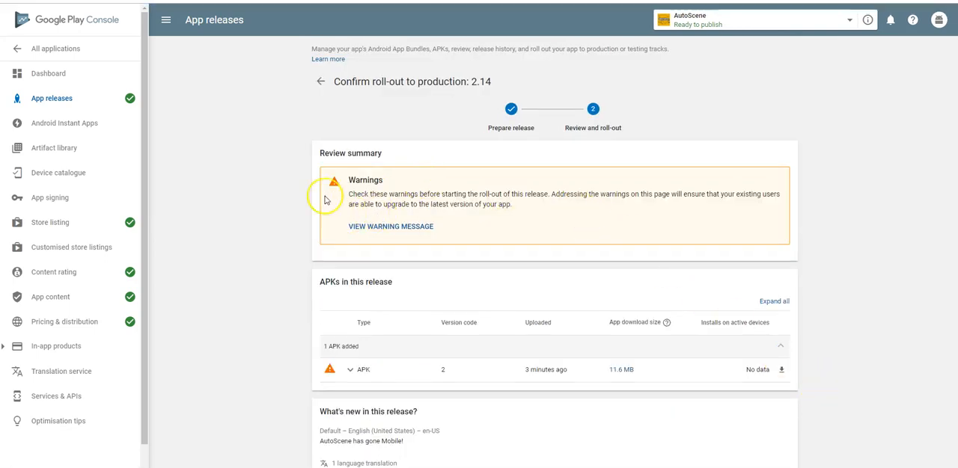
left_click(385, 226)
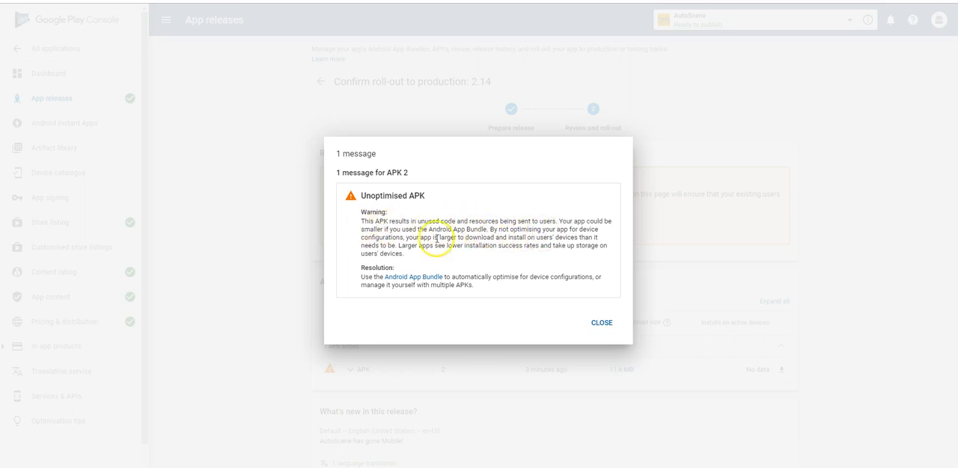
left_click(600, 322)
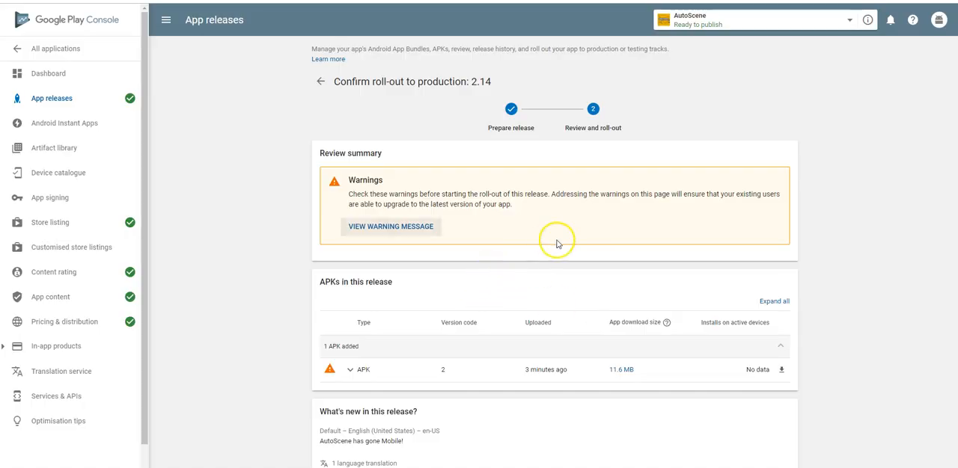
Start and confirm the roll-out of release 2.14 to production, and return to the list of all applications
scroll(561, 255, "down", 2)
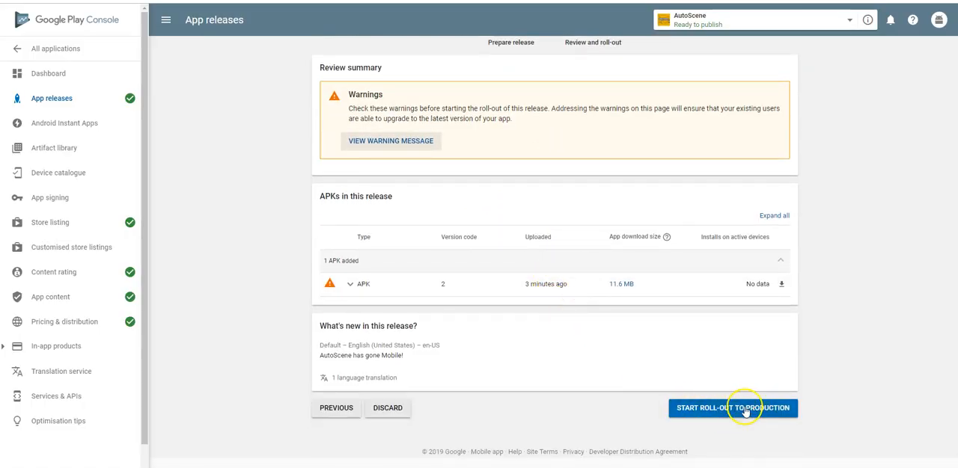
left_click(745, 411)
left_click(602, 253)
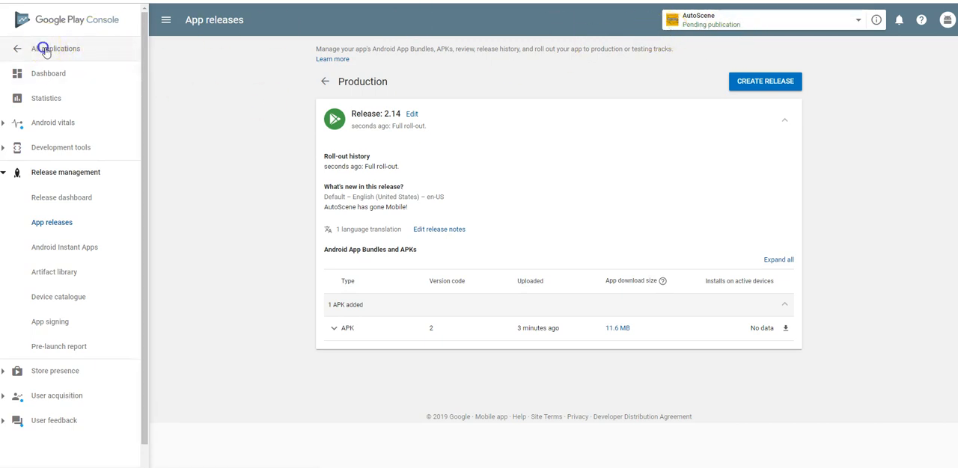
left_click(45, 48)
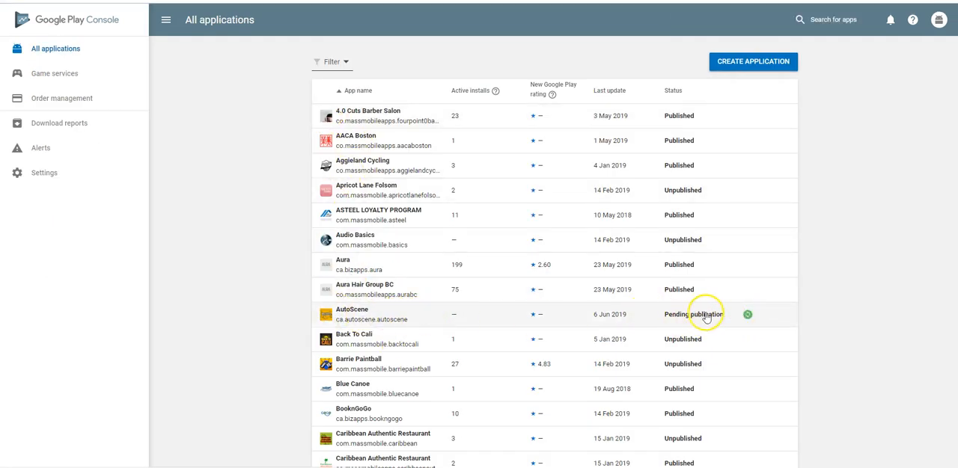
left_click(569, 329)
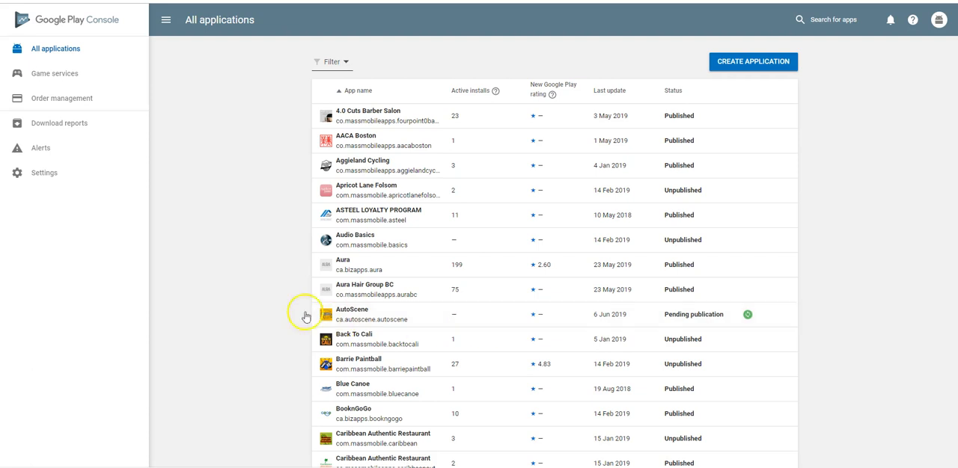